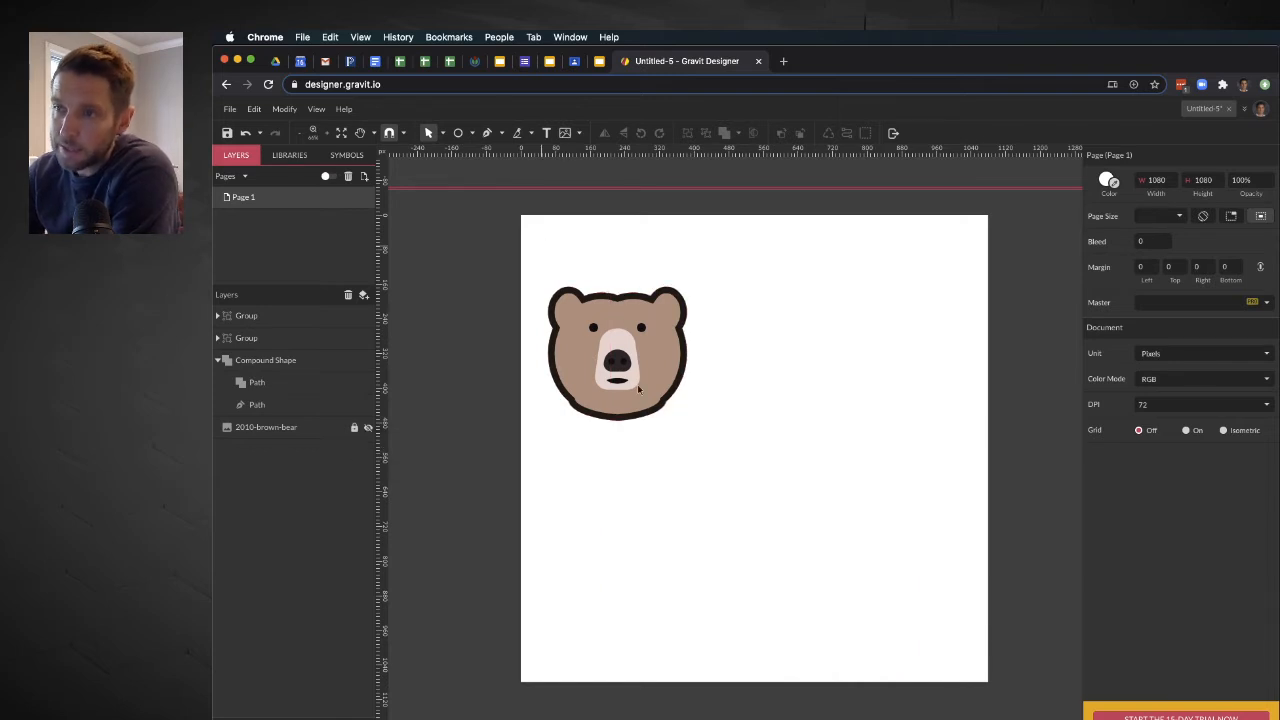
Group all the parts of the bear face and centre the group horizontally and vertically on the page.
drag(713, 442, 720, 443)
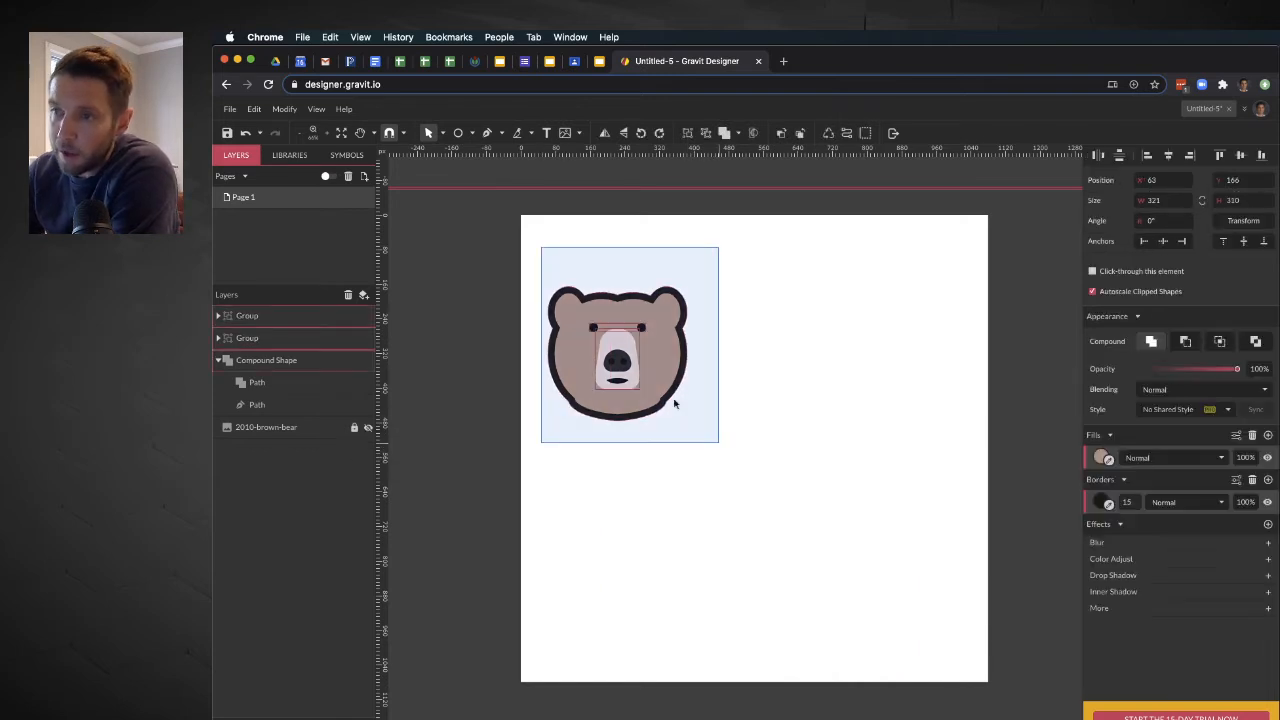
right_click(653, 362)
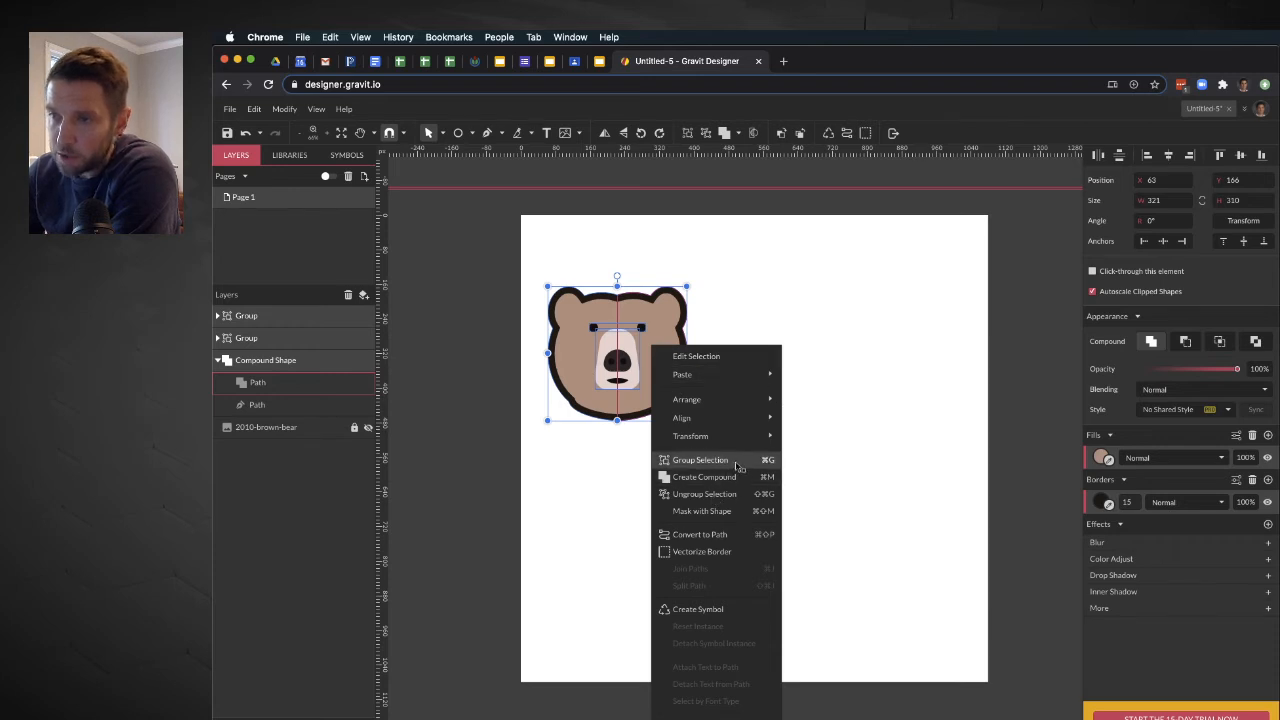
click(700, 460)
click(1167, 157)
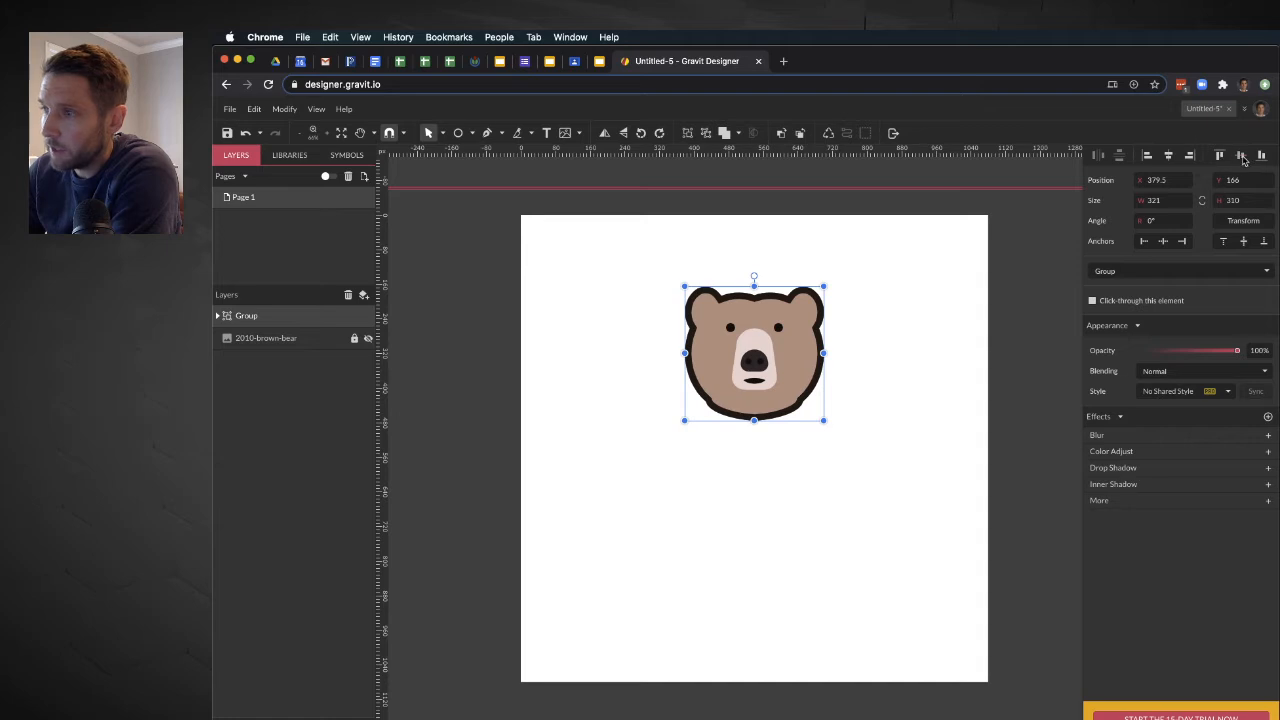
click(1240, 155)
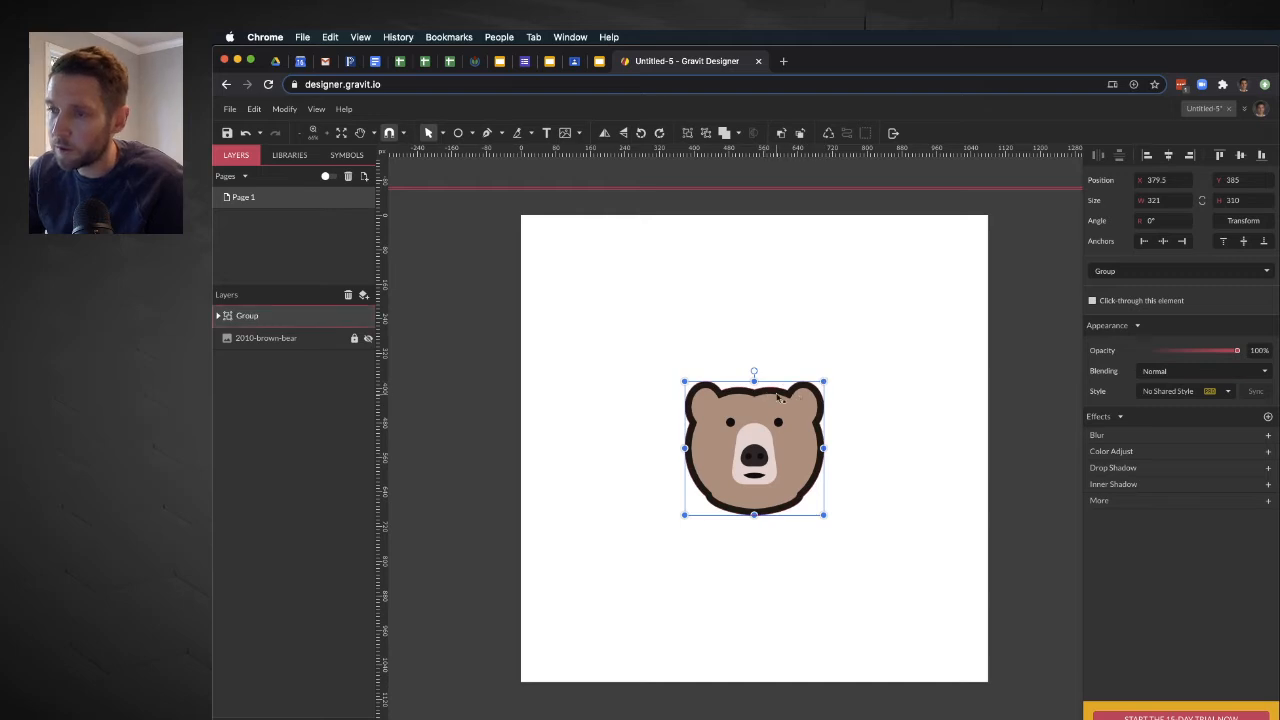
Enlarge the bear group proportionally from its centre to about 801.5 by 774 pixels.
key(alt)
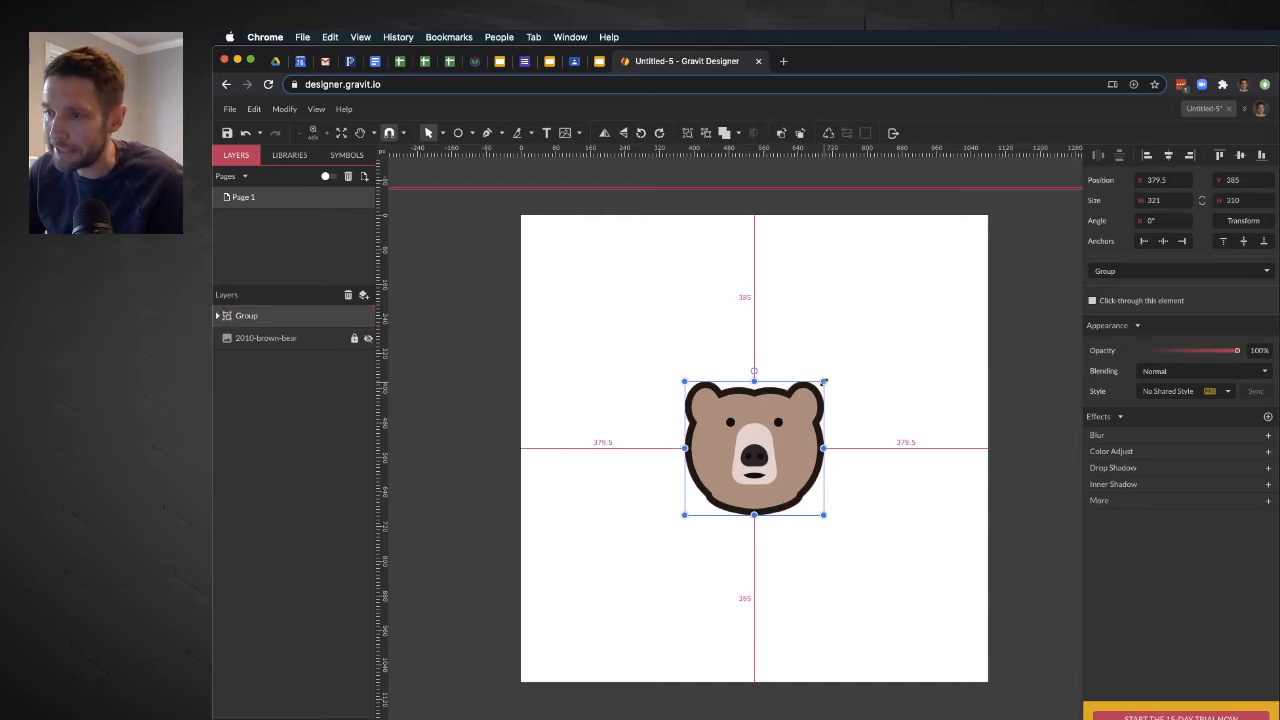
drag(824, 381, 913, 284)
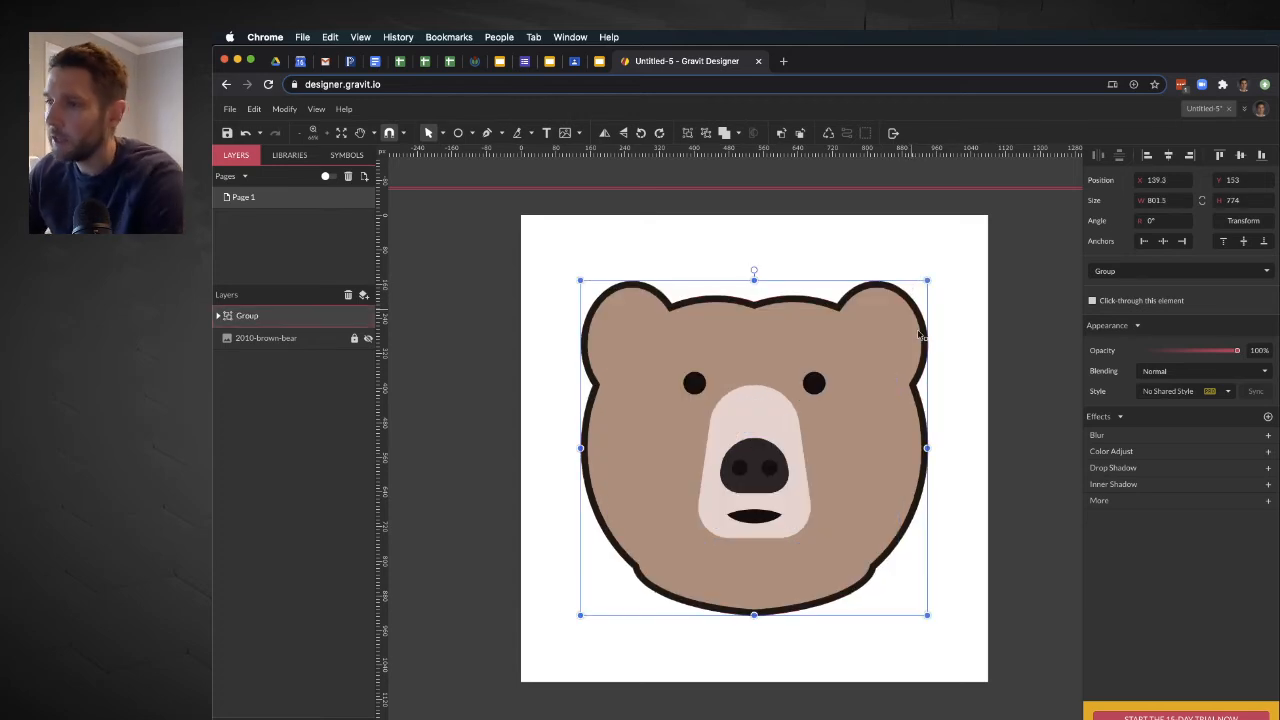
click(954, 346)
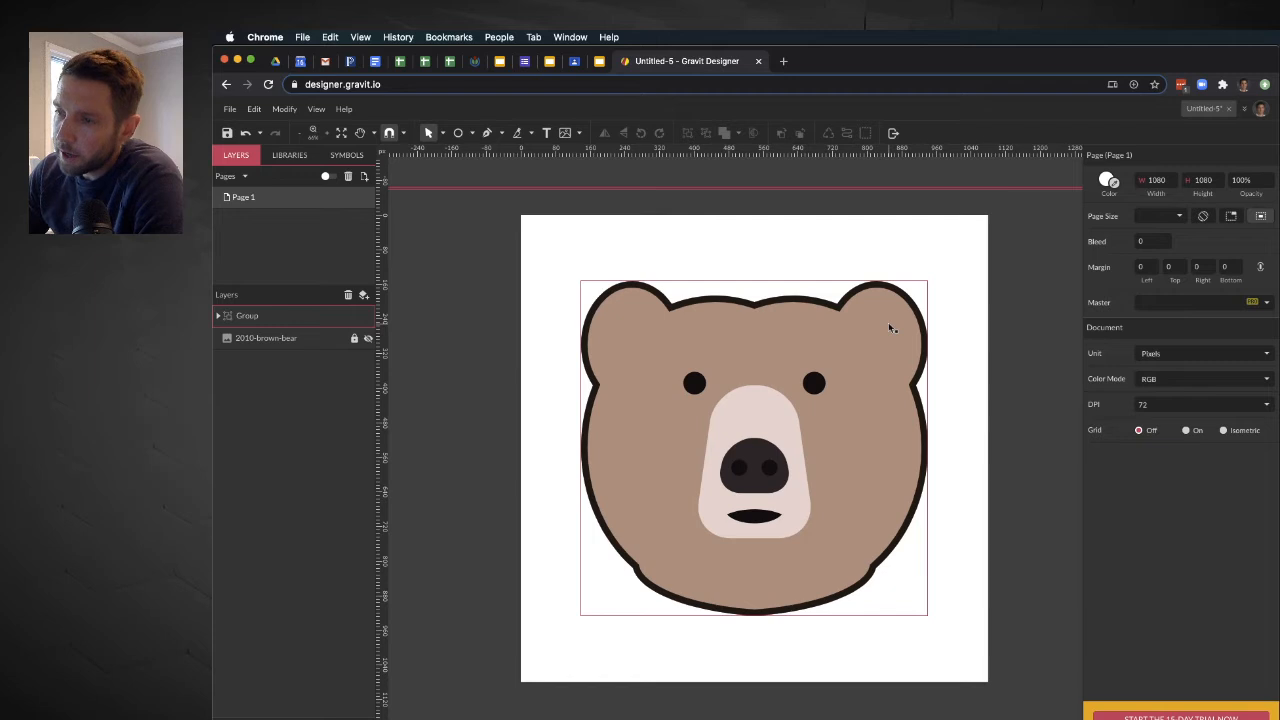
Set the border width of the bear head's compound shape to 30 and check its Autoscale Borders option.
click(890, 328)
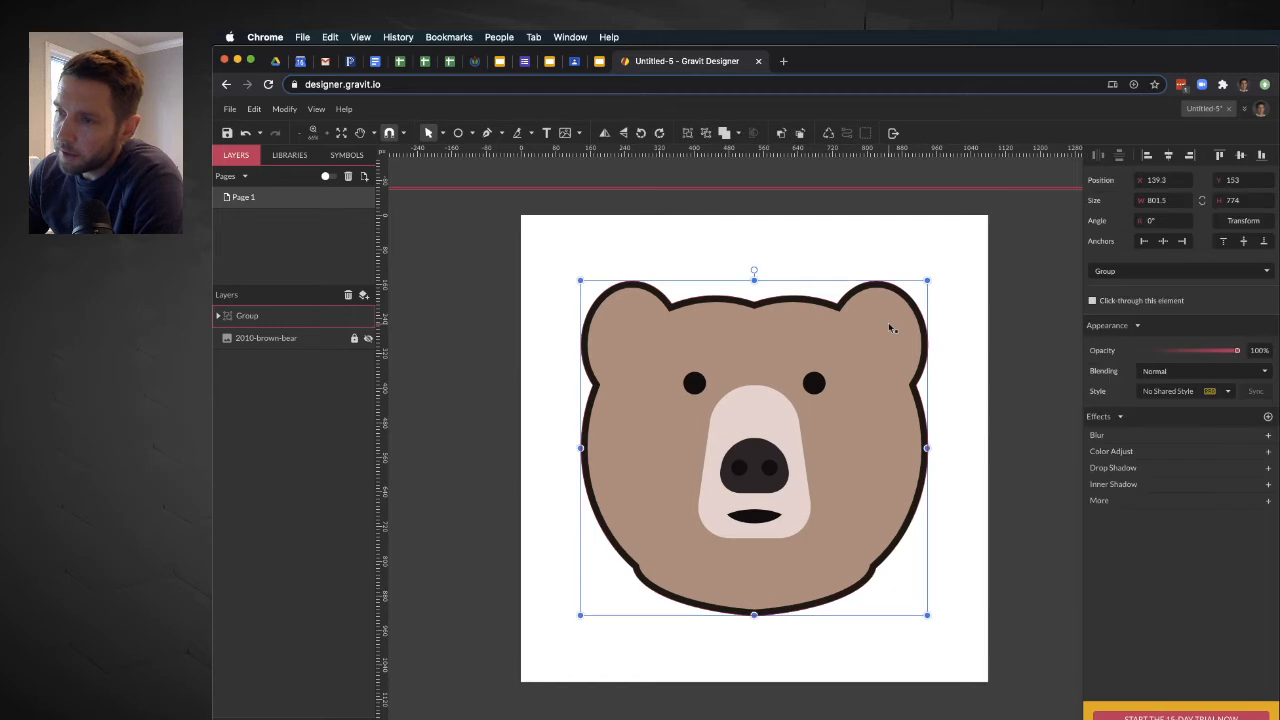
double_click(696, 343)
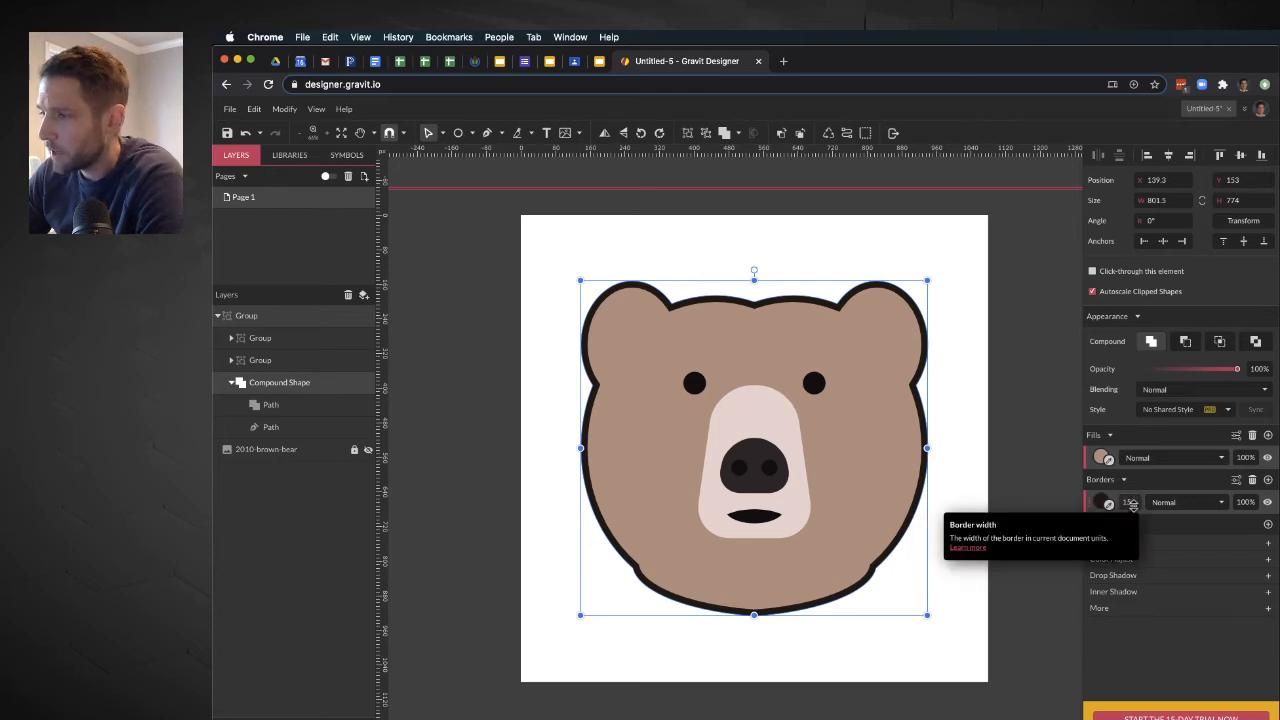
click(1127, 503)
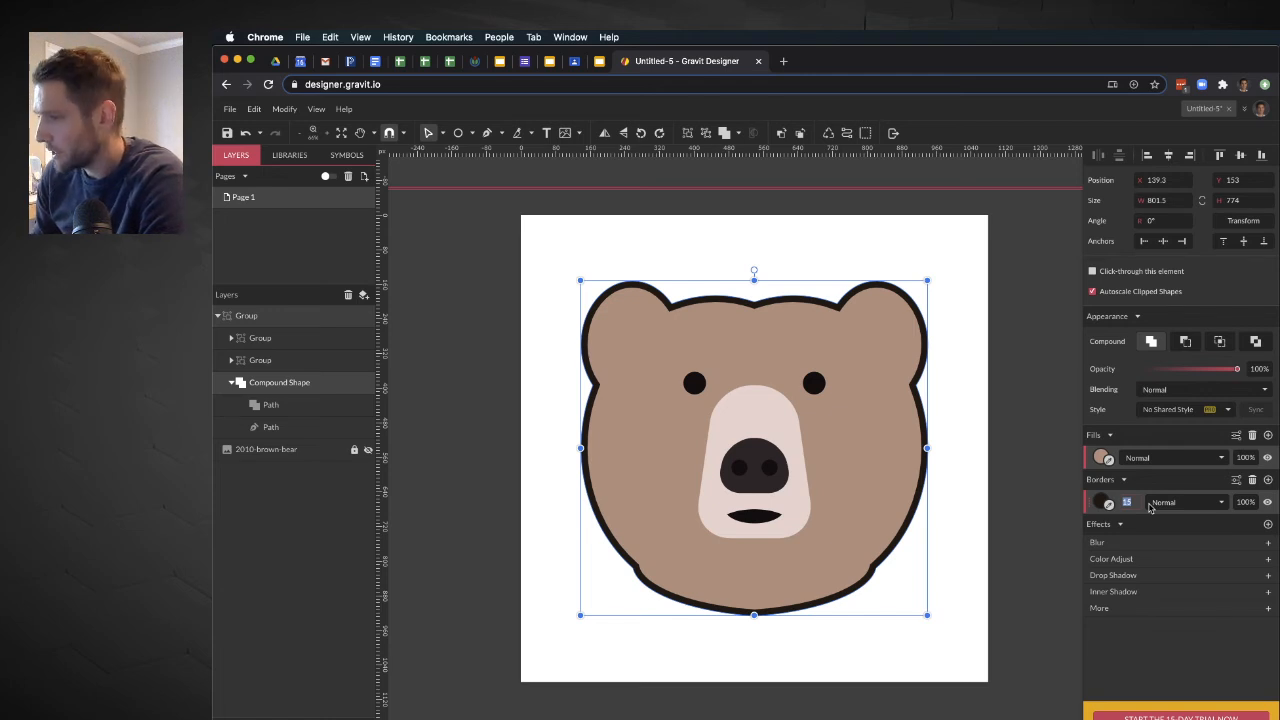
text(30)
key(Return)
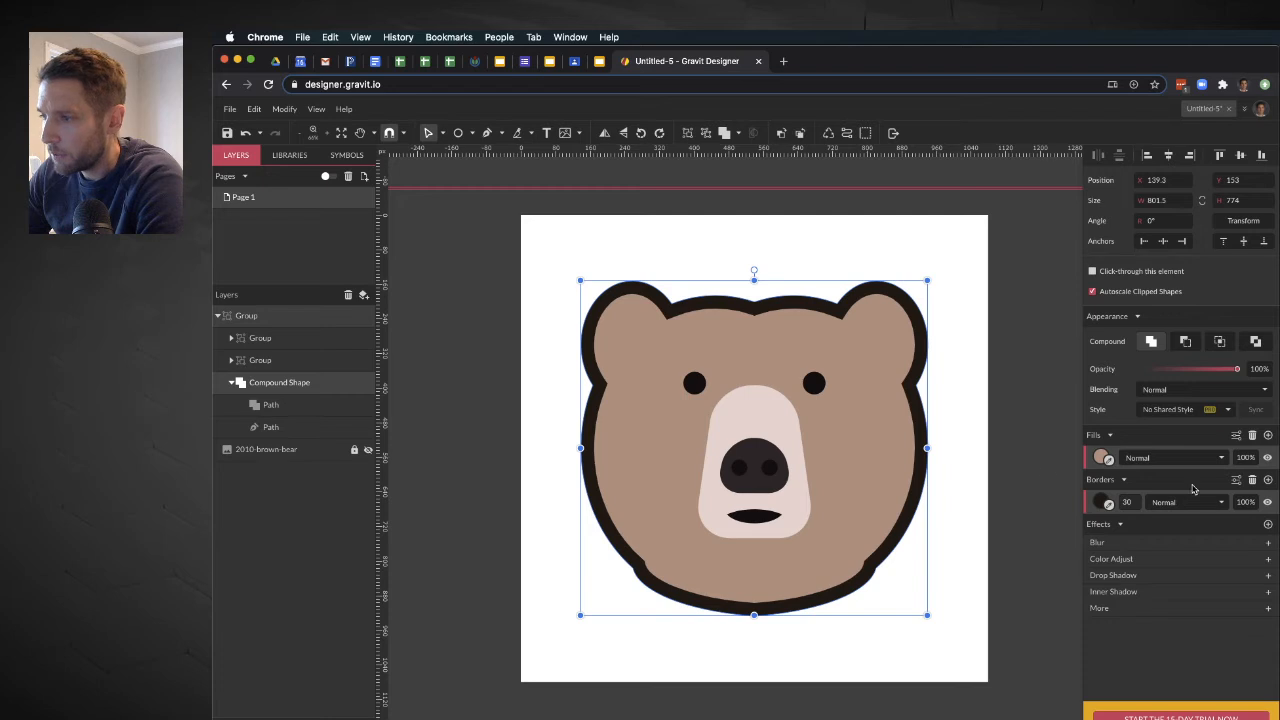
click(1237, 480)
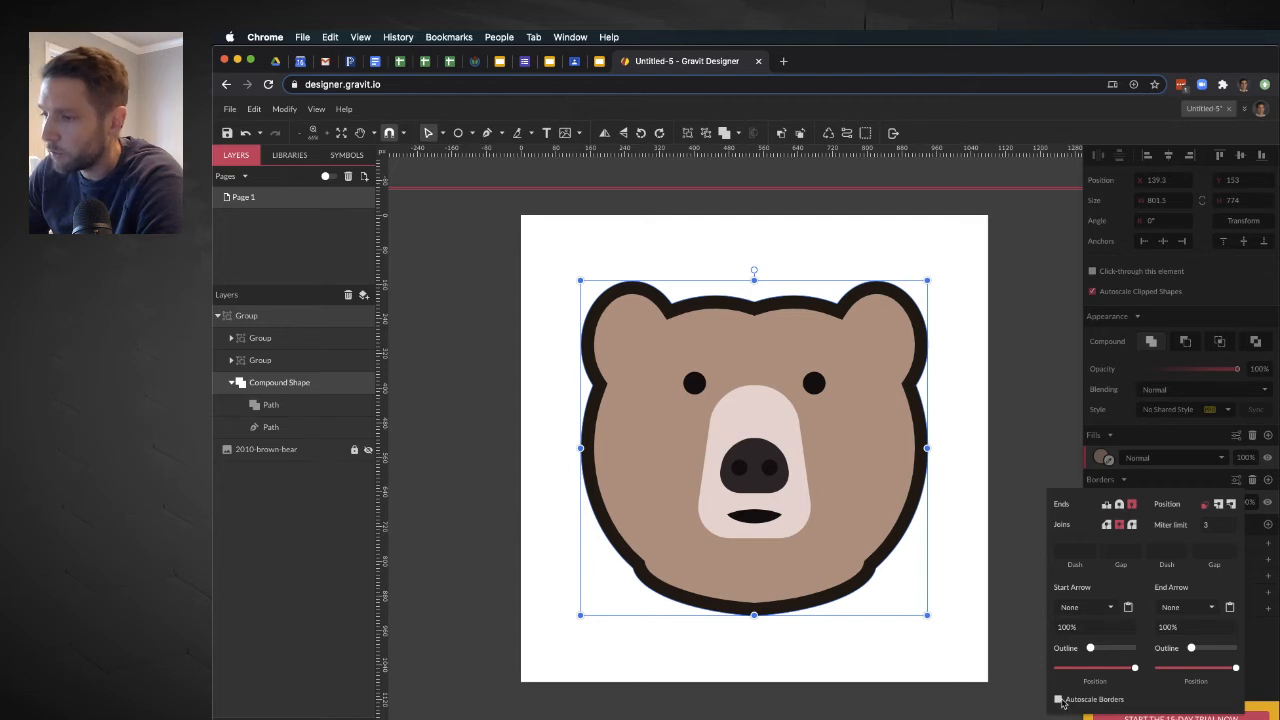
click(1032, 479)
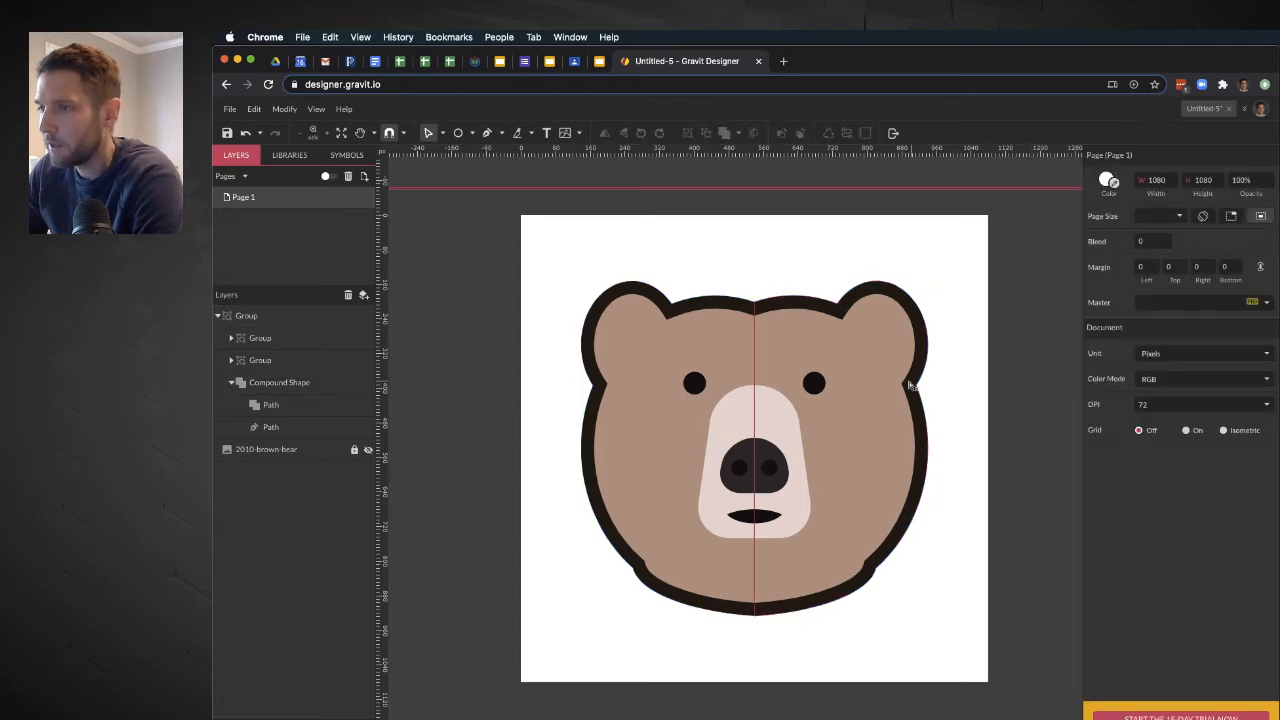
Select the whole bear group and shrink it proportionally from its centre to about 710 by 686 pixels.
click(925, 356)
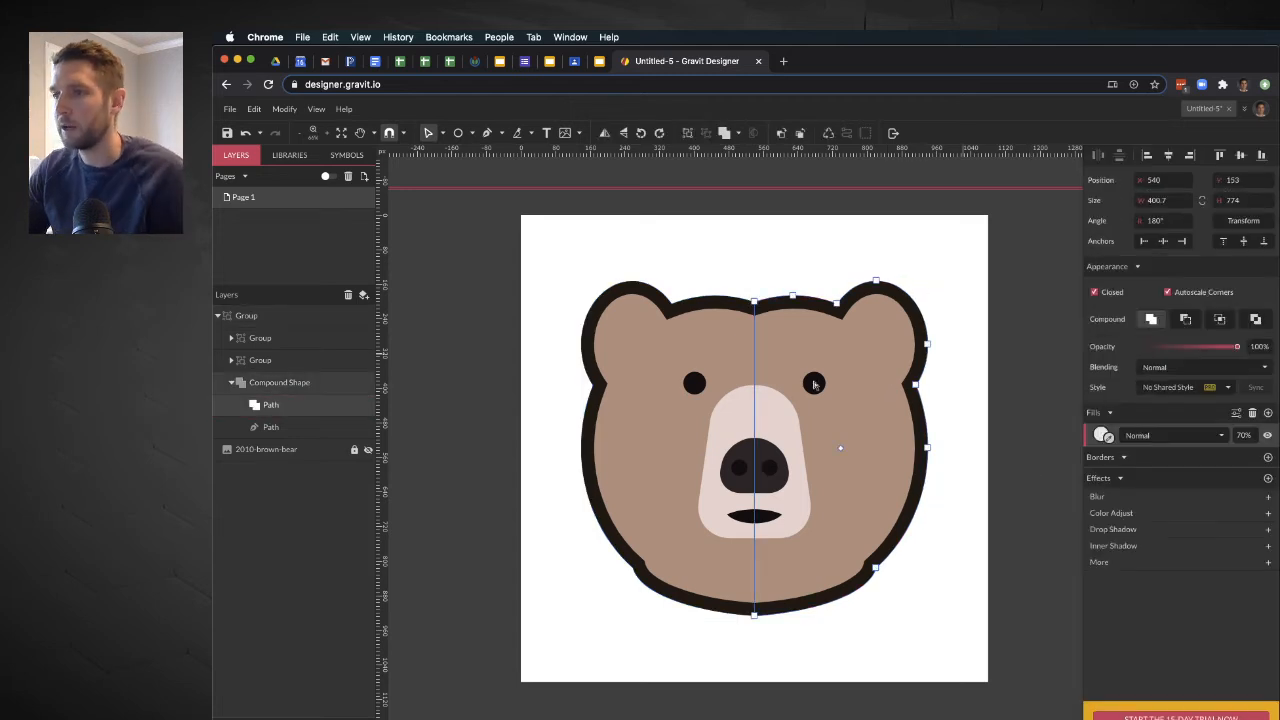
click(558, 250)
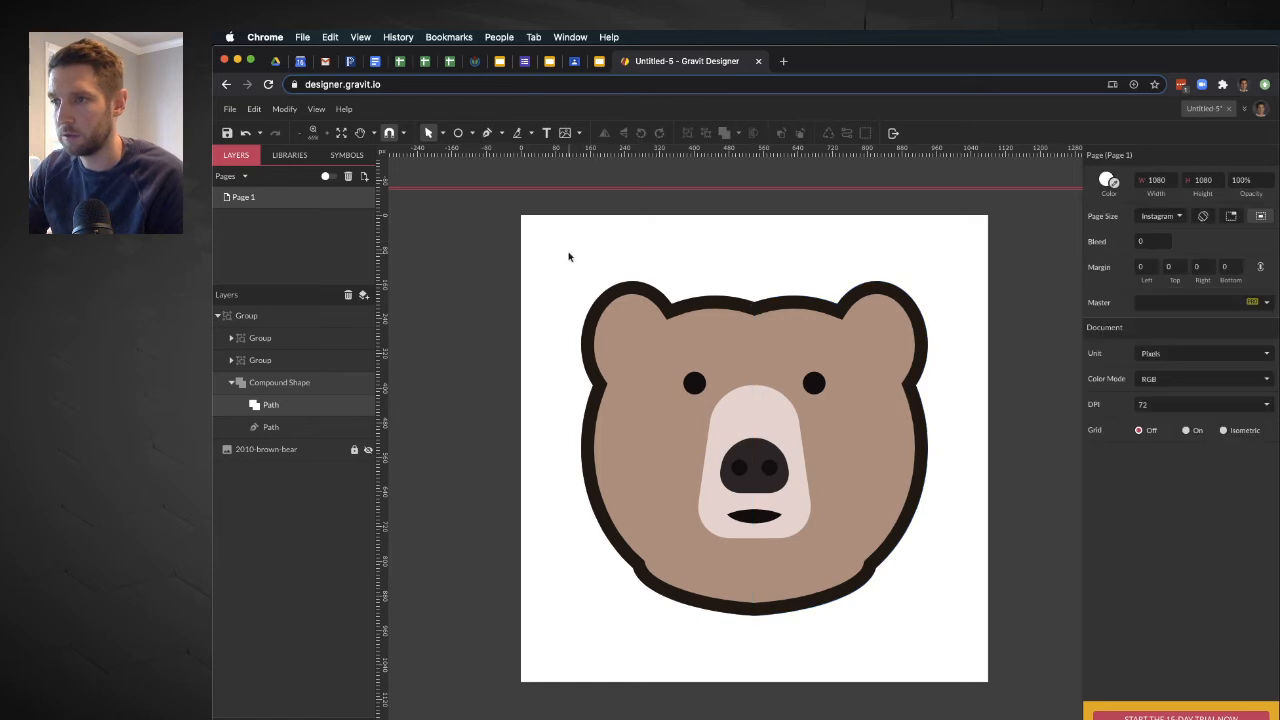
drag(577, 610, 937, 289)
key(alt)
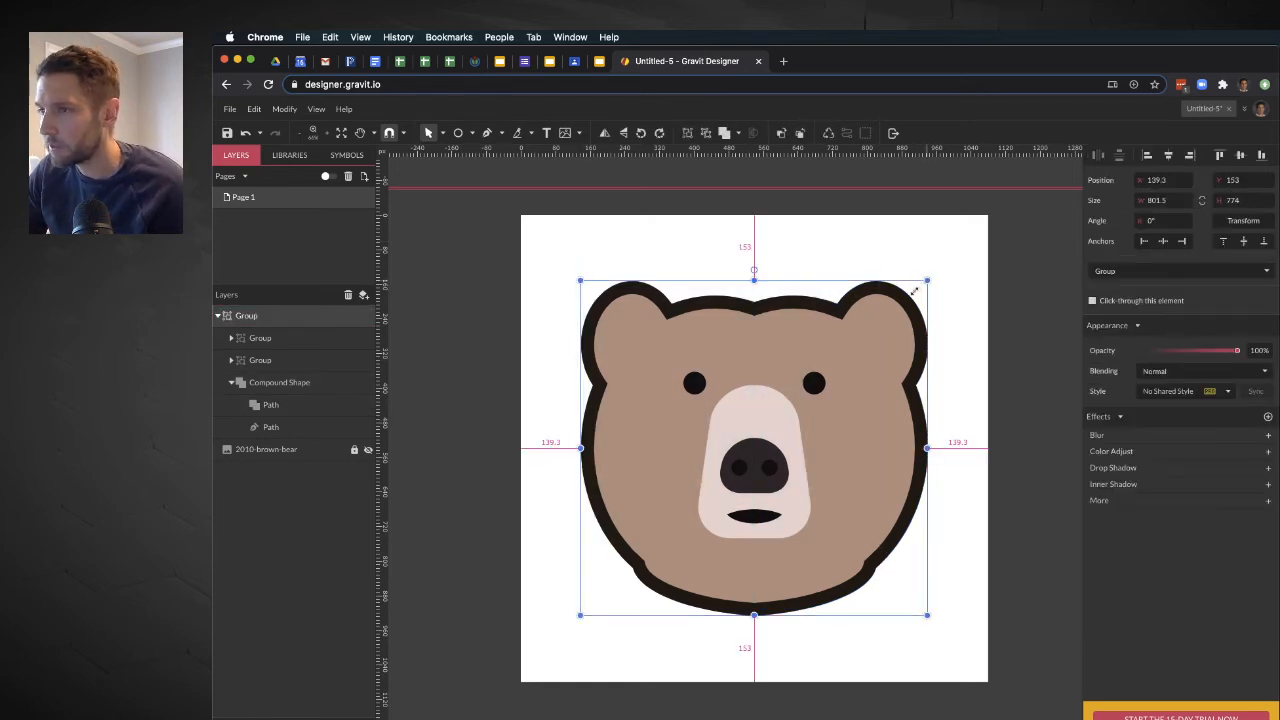
click(914, 291)
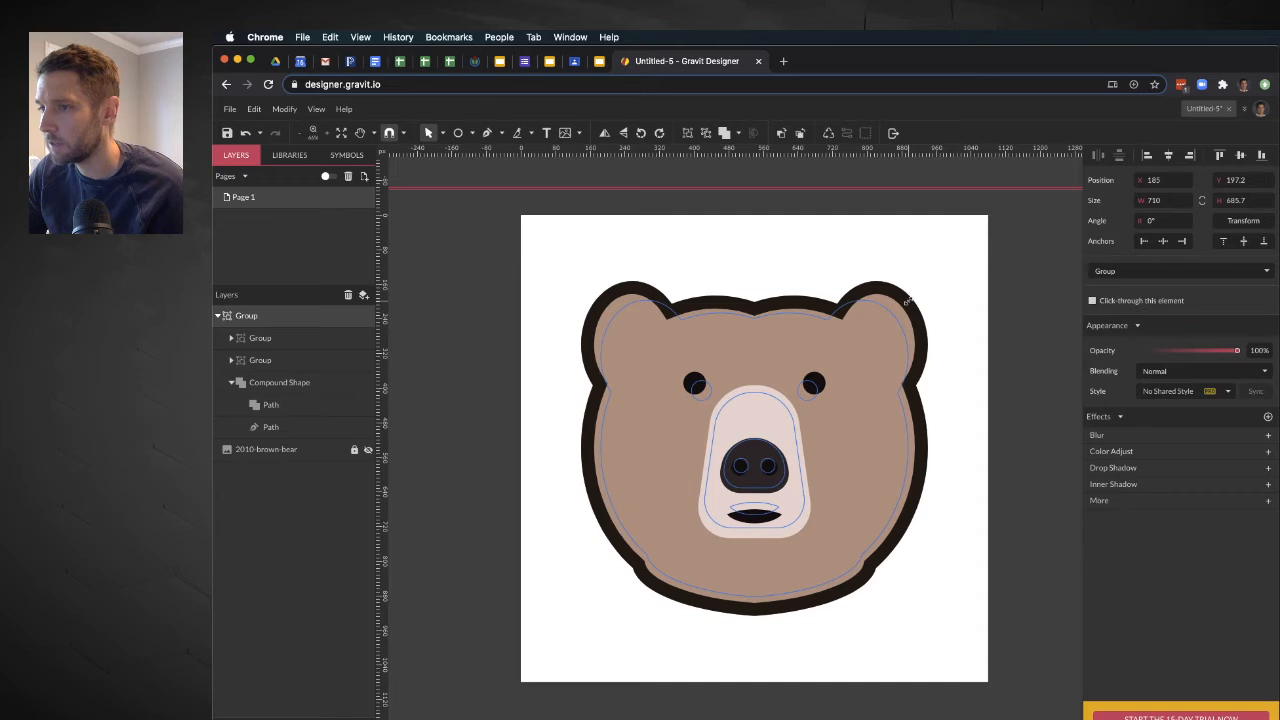
drag(909, 301, 908, 300)
click(942, 296)
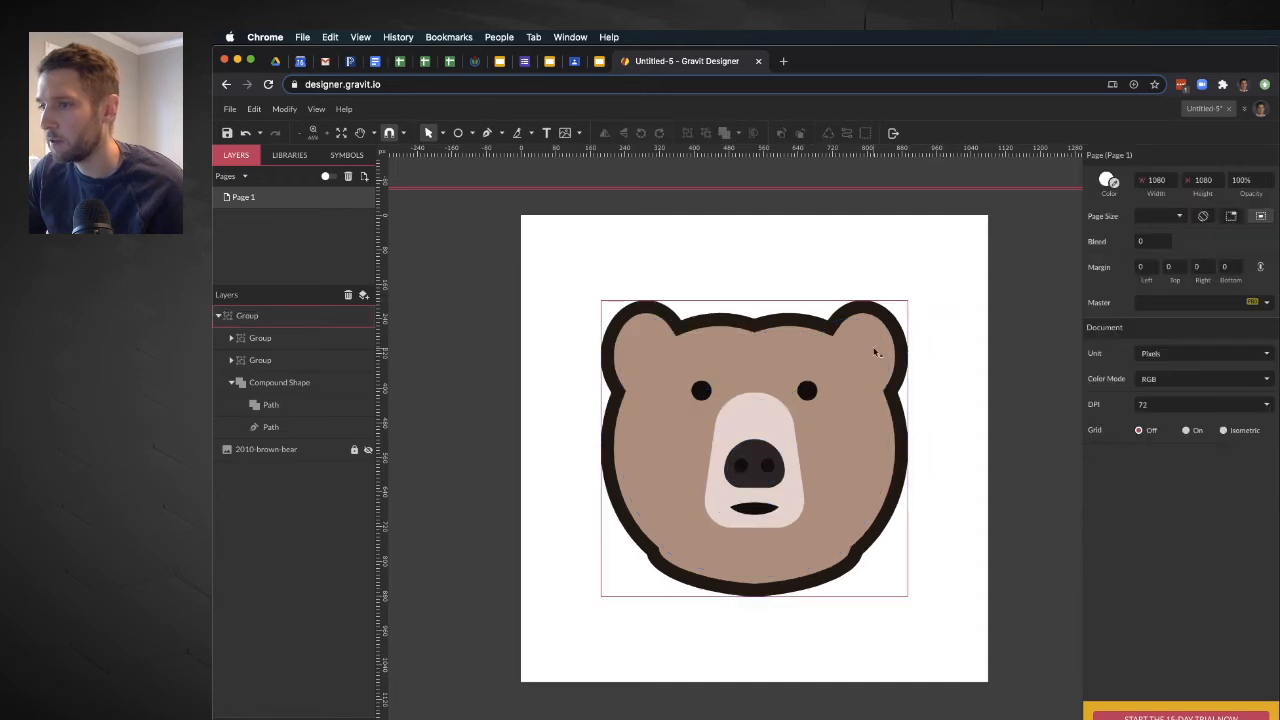
Set the border width of the bear head's compound shape to 25.
click(871, 343)
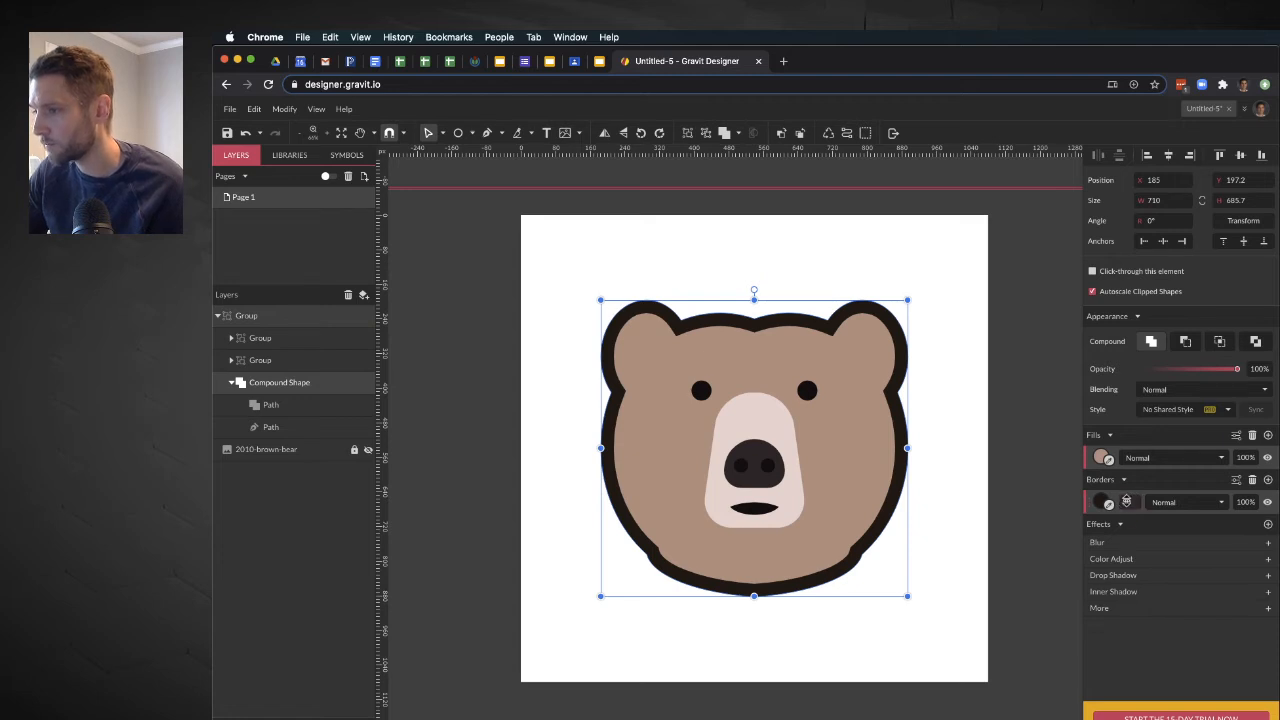
text(25)
key(Return)
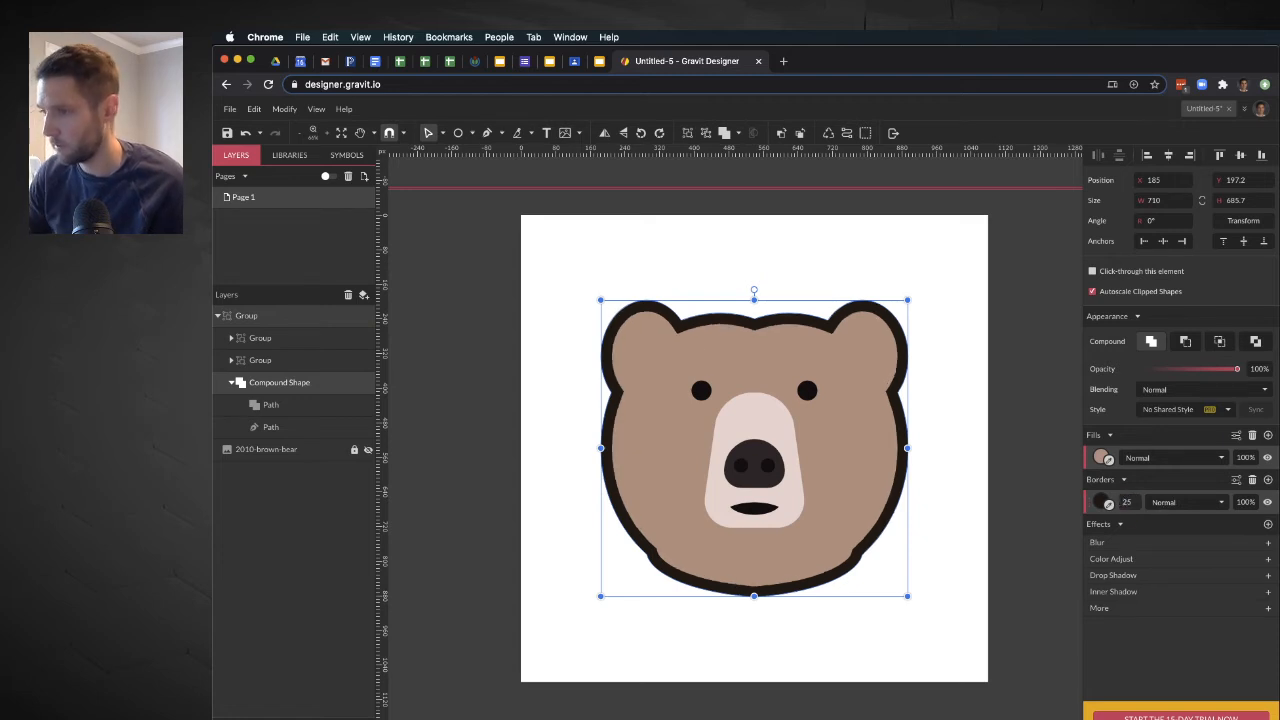
click(972, 387)
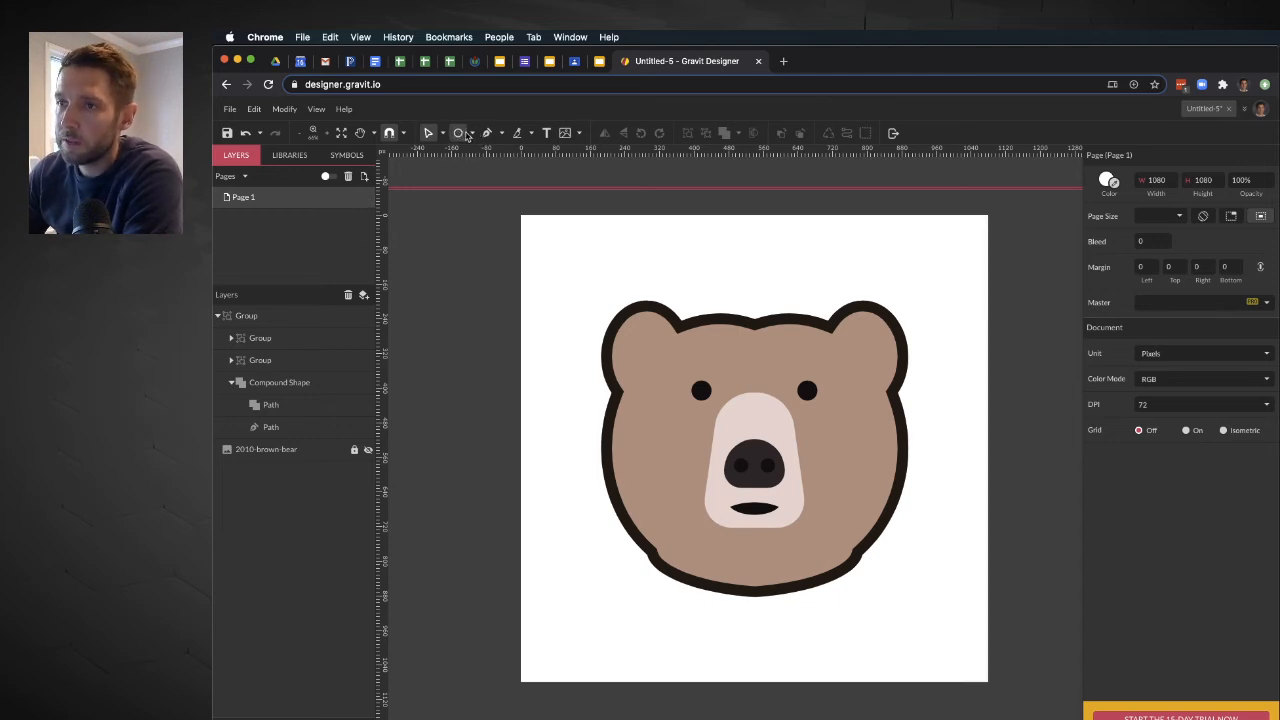
Draw a 1080 by 1080 pixel rectangle covering the whole page and send it to the back.
click(470, 134)
click(486, 172)
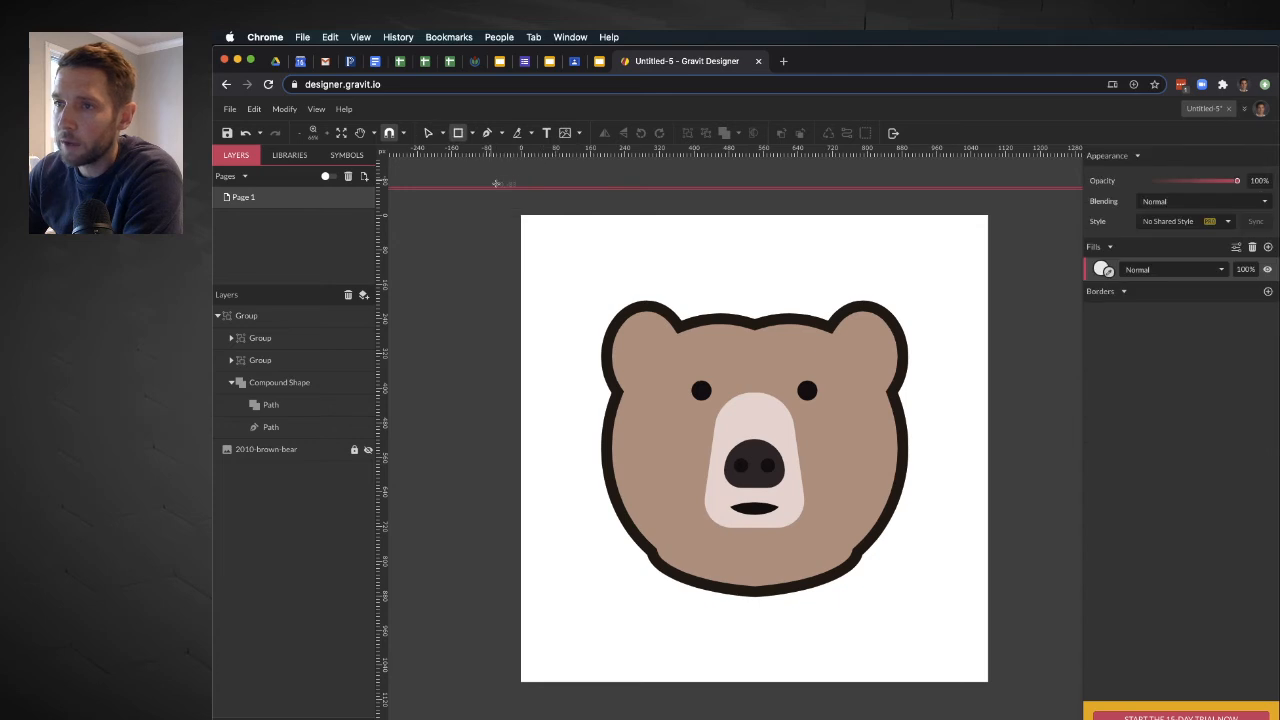
drag(680, 363, 987, 680)
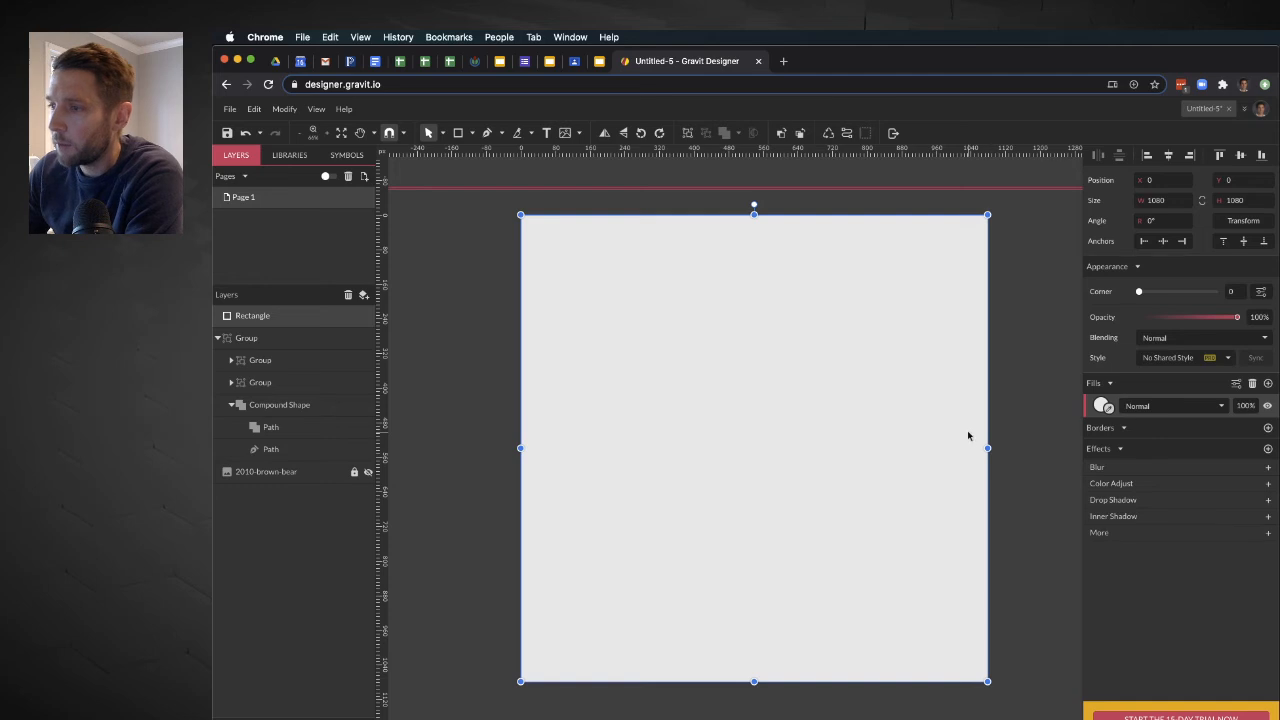
right_click(968, 435)
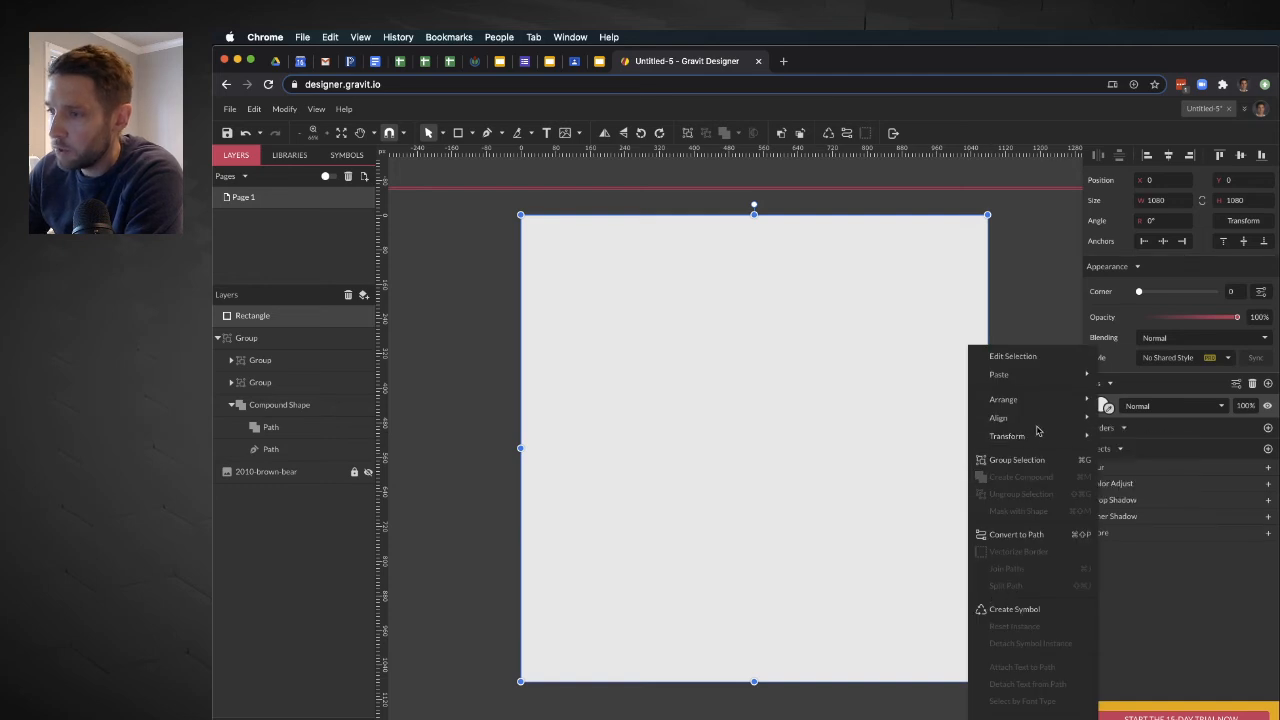
mouse_move(1052, 400)
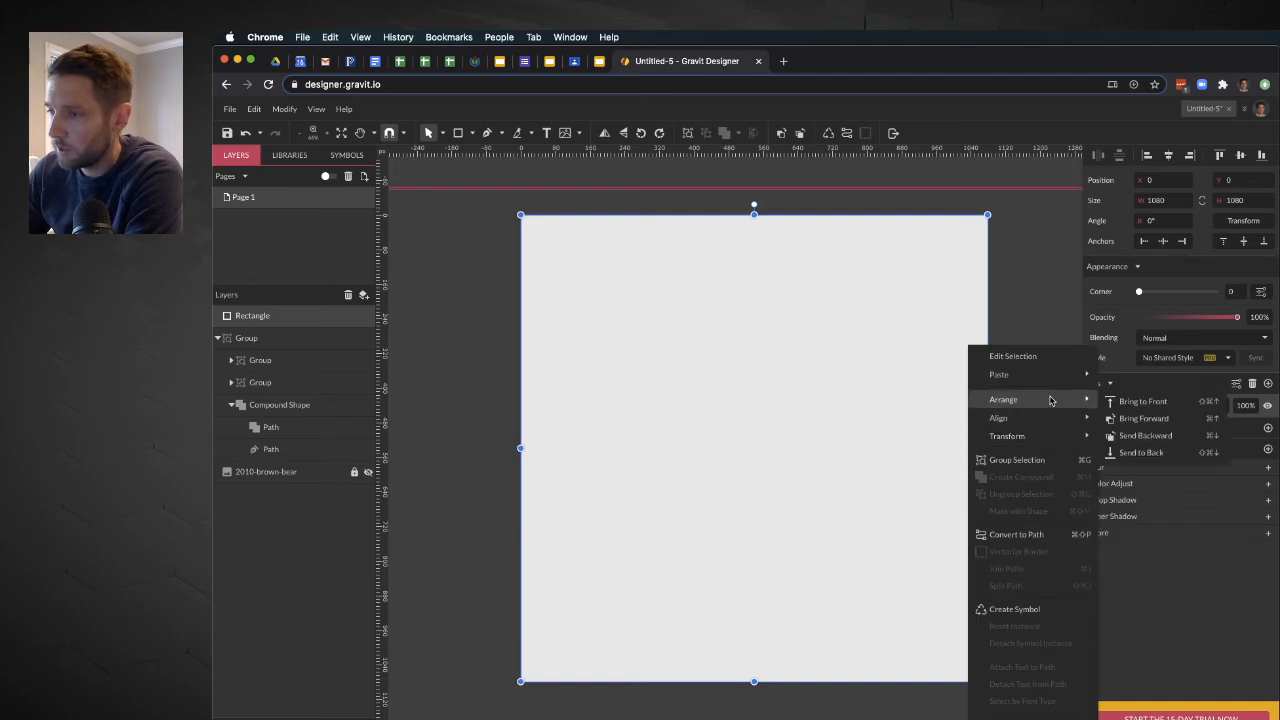
click(1135, 453)
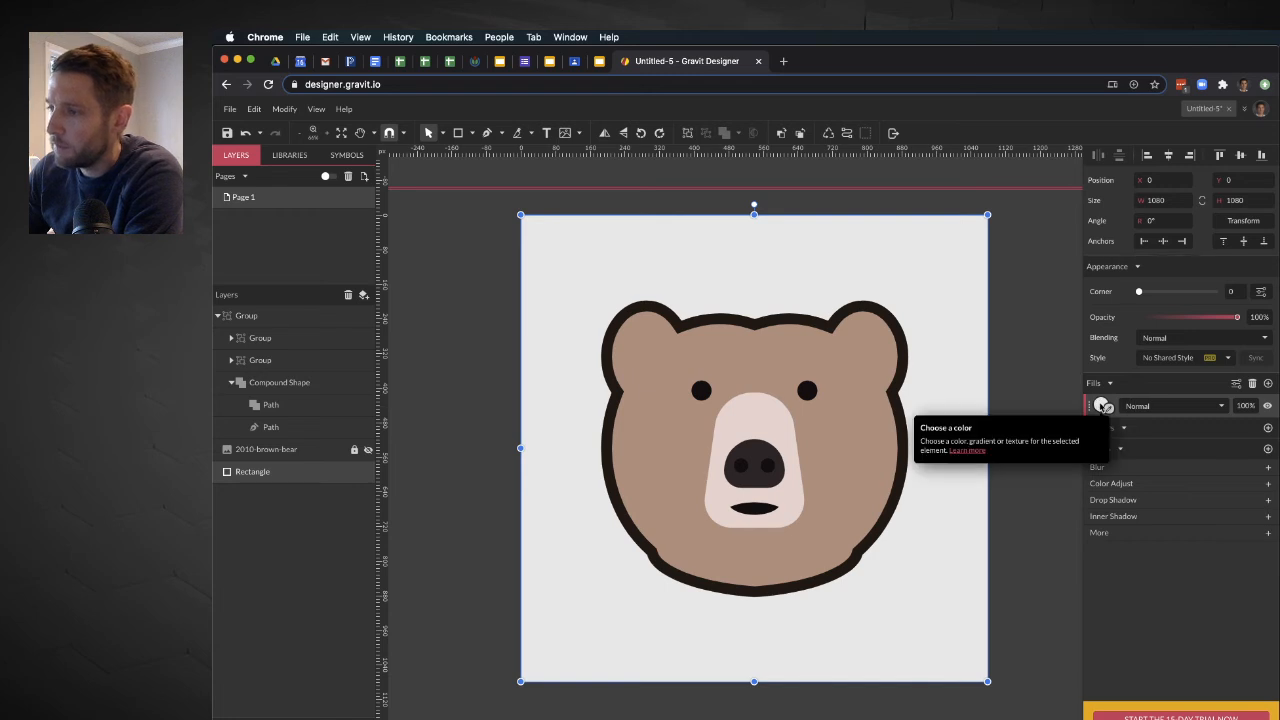
Change the background rectangle's fill to a Radial Gradient.
click(1102, 405)
click(1119, 433)
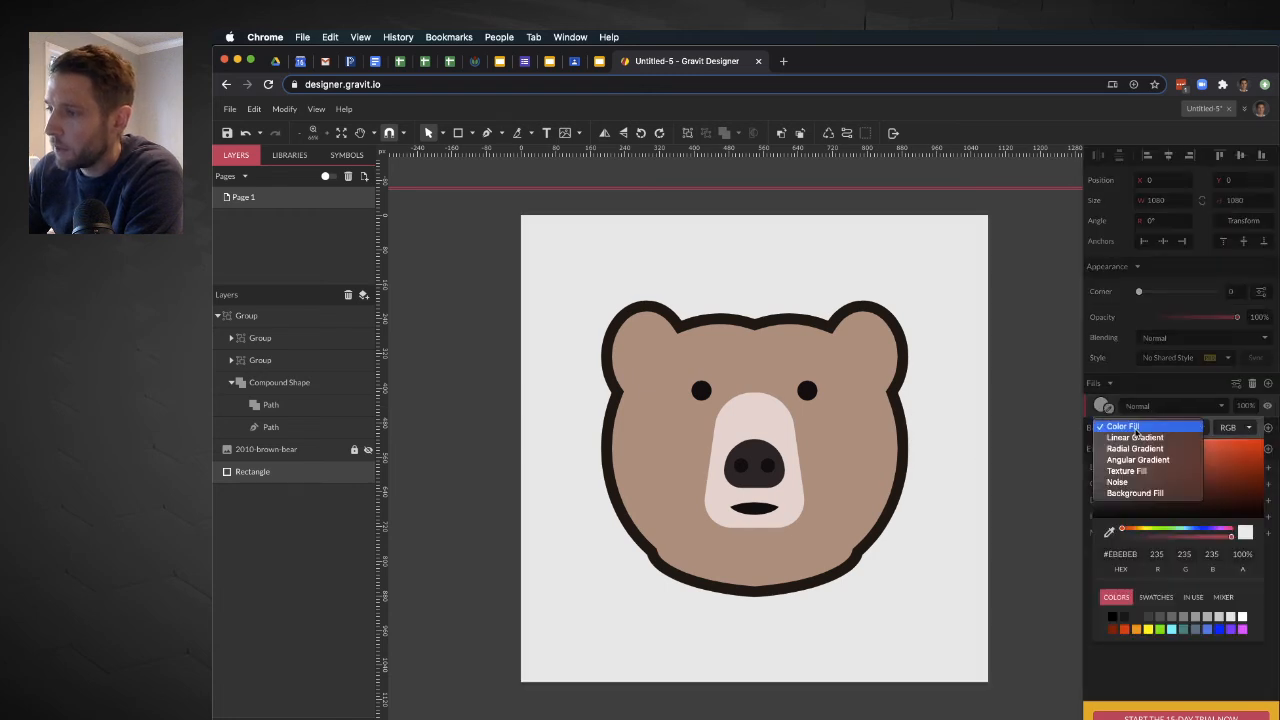
key(Escape)
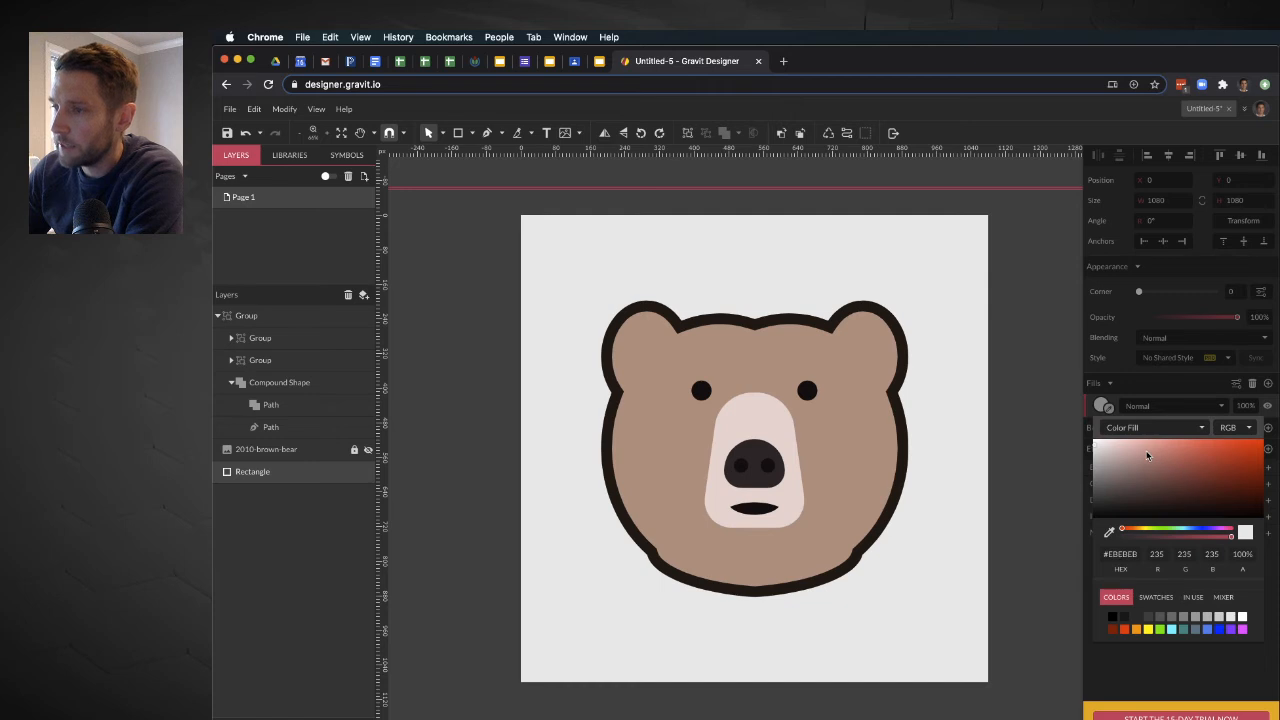
click(1146, 450)
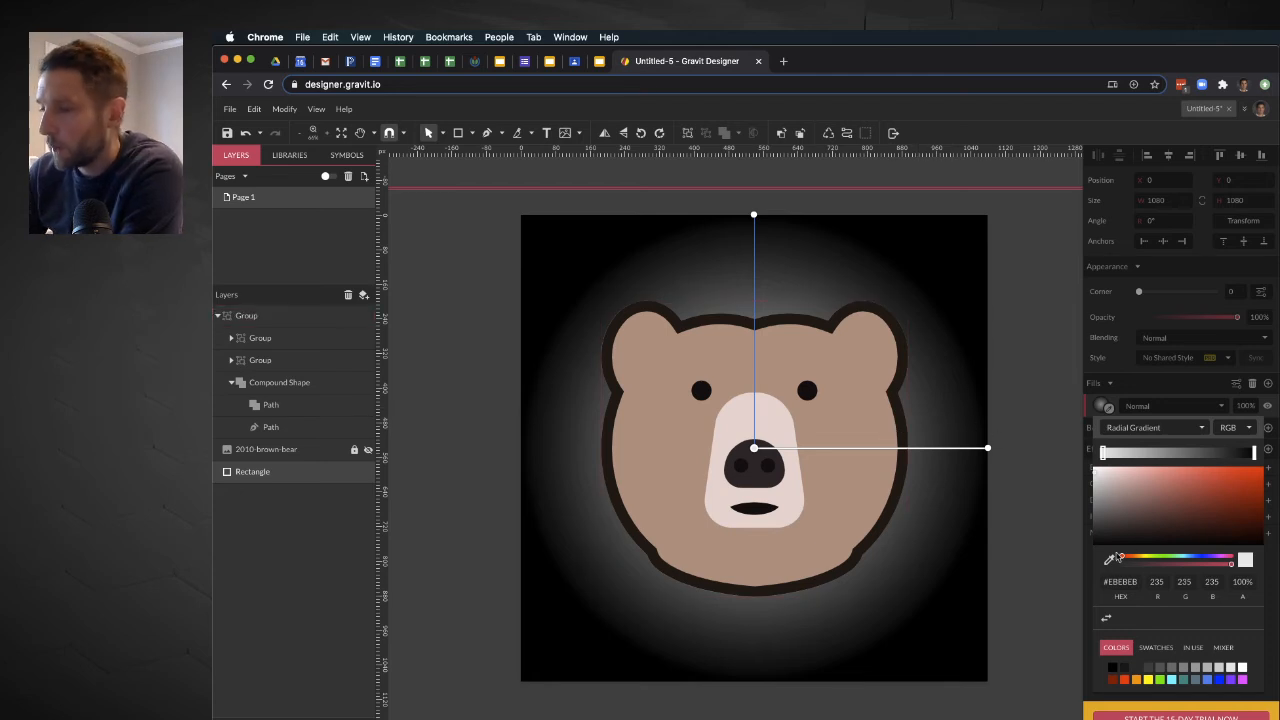
Colour the radial gradient's outer stop with the dark brown #241912 sampled from the bear's outline.
click(1254, 453)
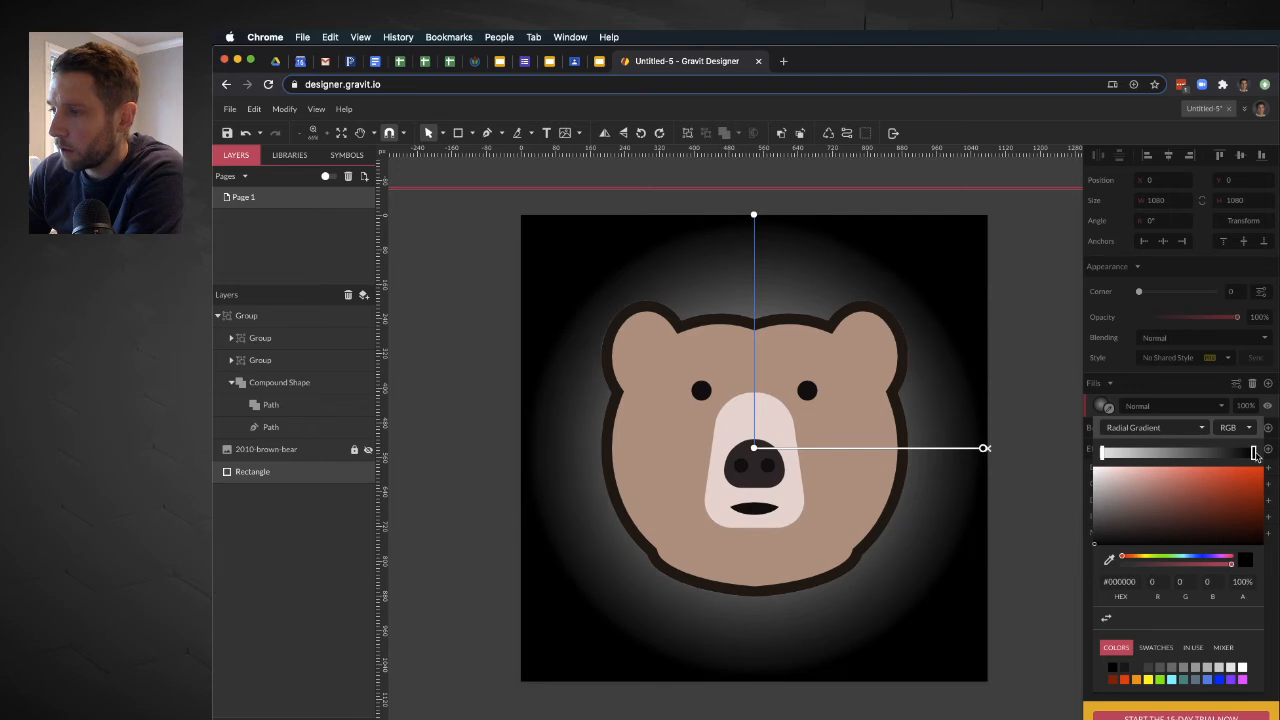
click(1110, 561)
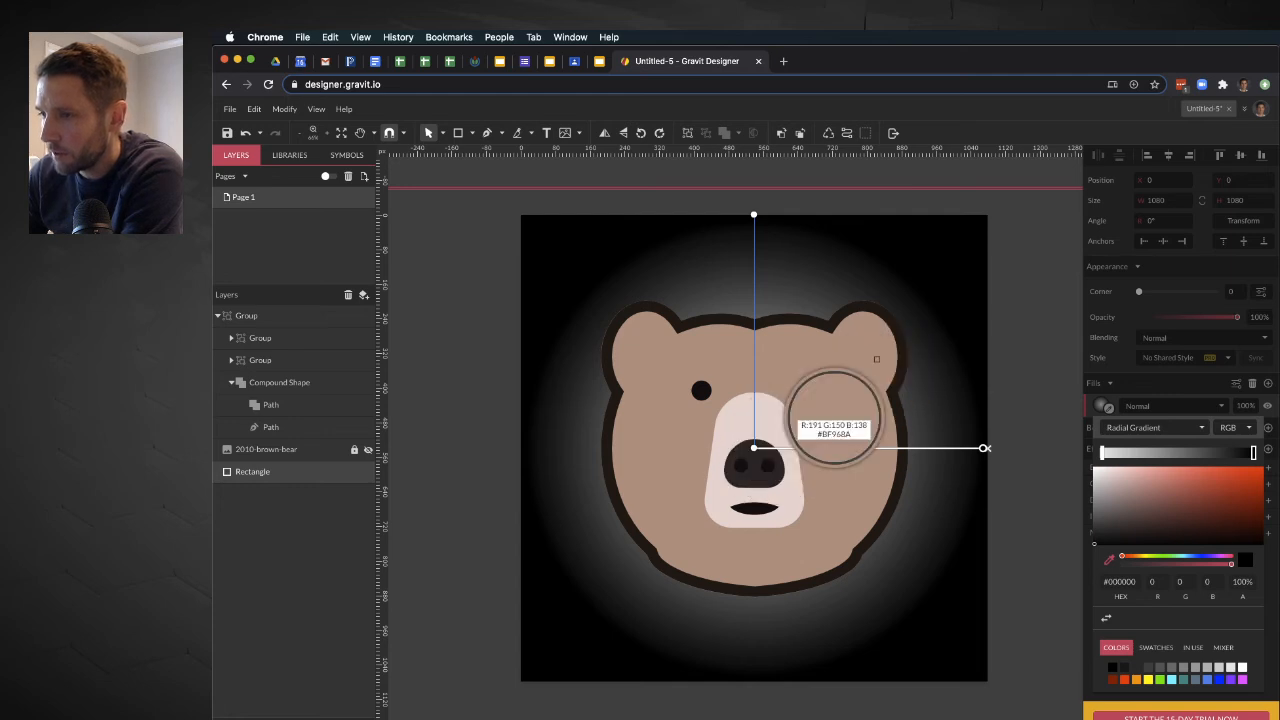
click(903, 343)
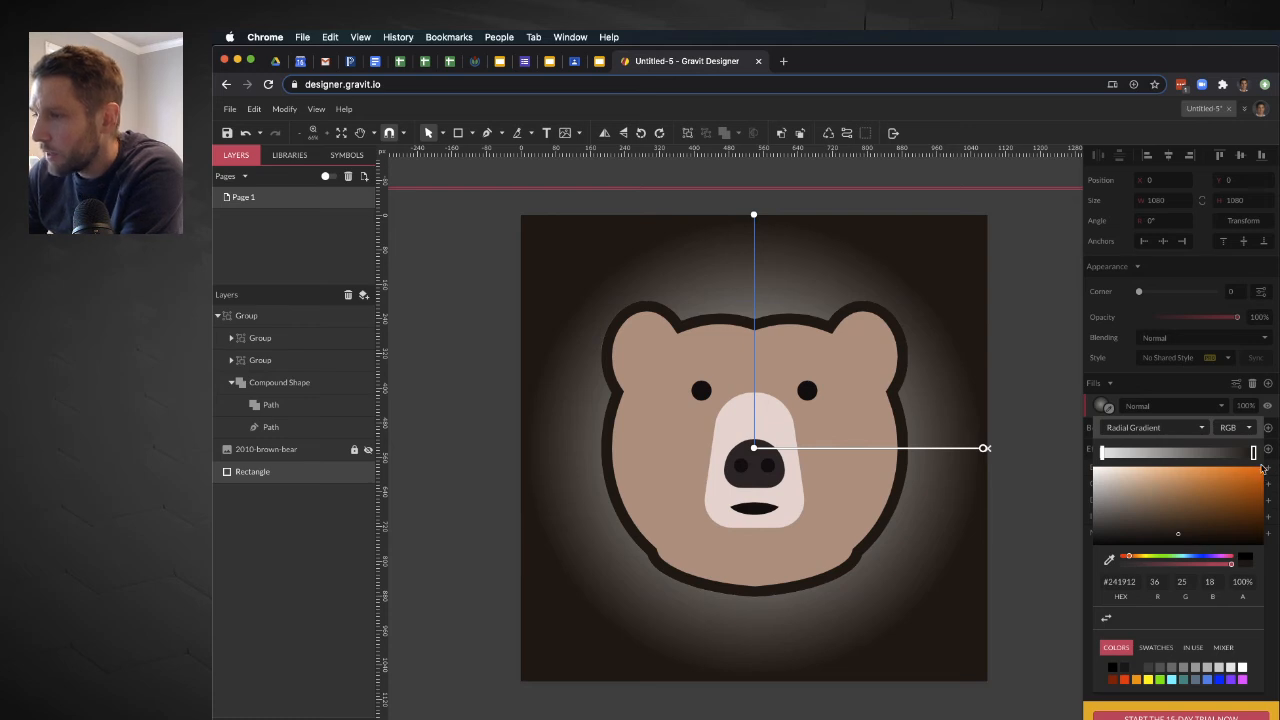
Sample the dark colour of the bear's nostril for the gradient's outer stop and lighten it to #28161A.
click(1108, 559)
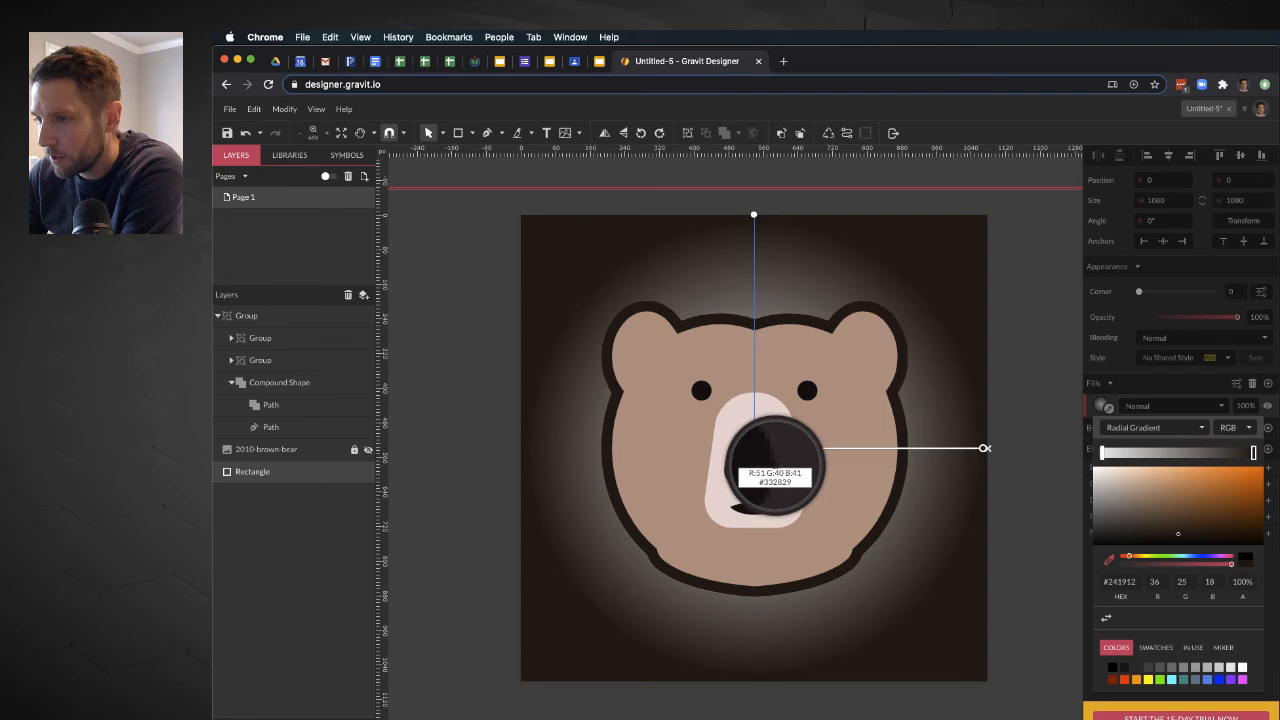
click(772, 466)
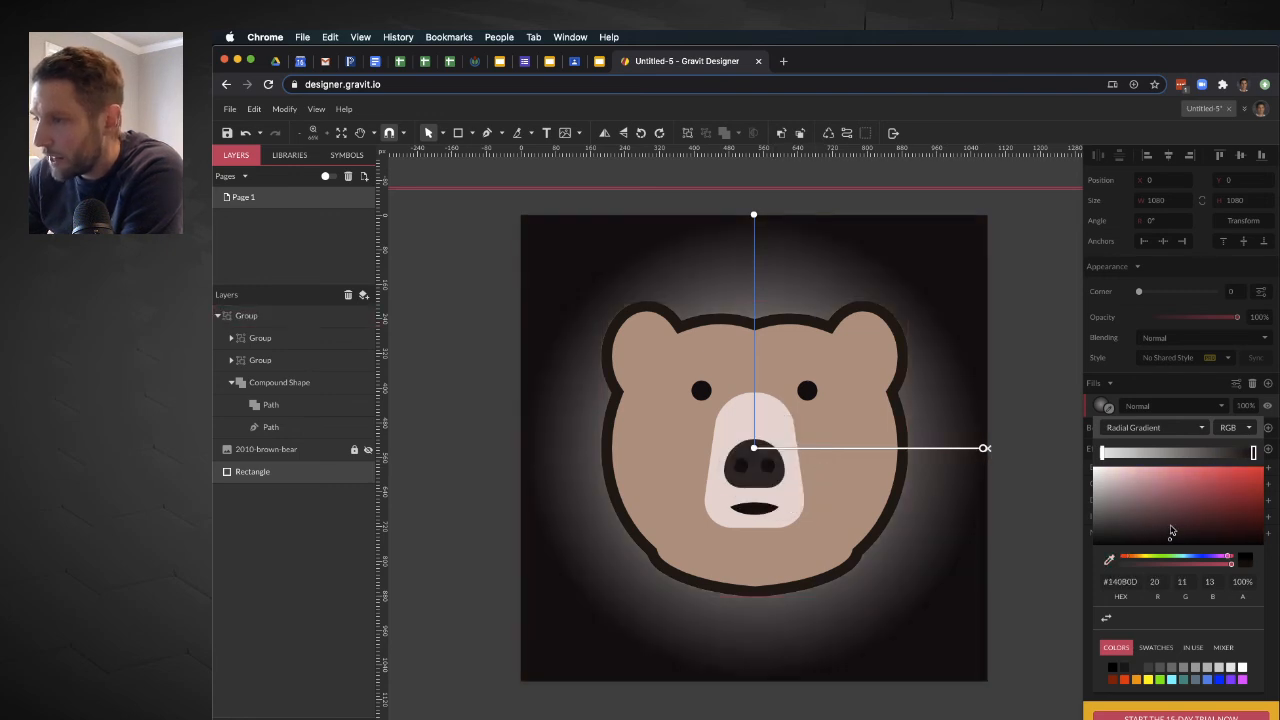
drag(1172, 540, 1170, 538)
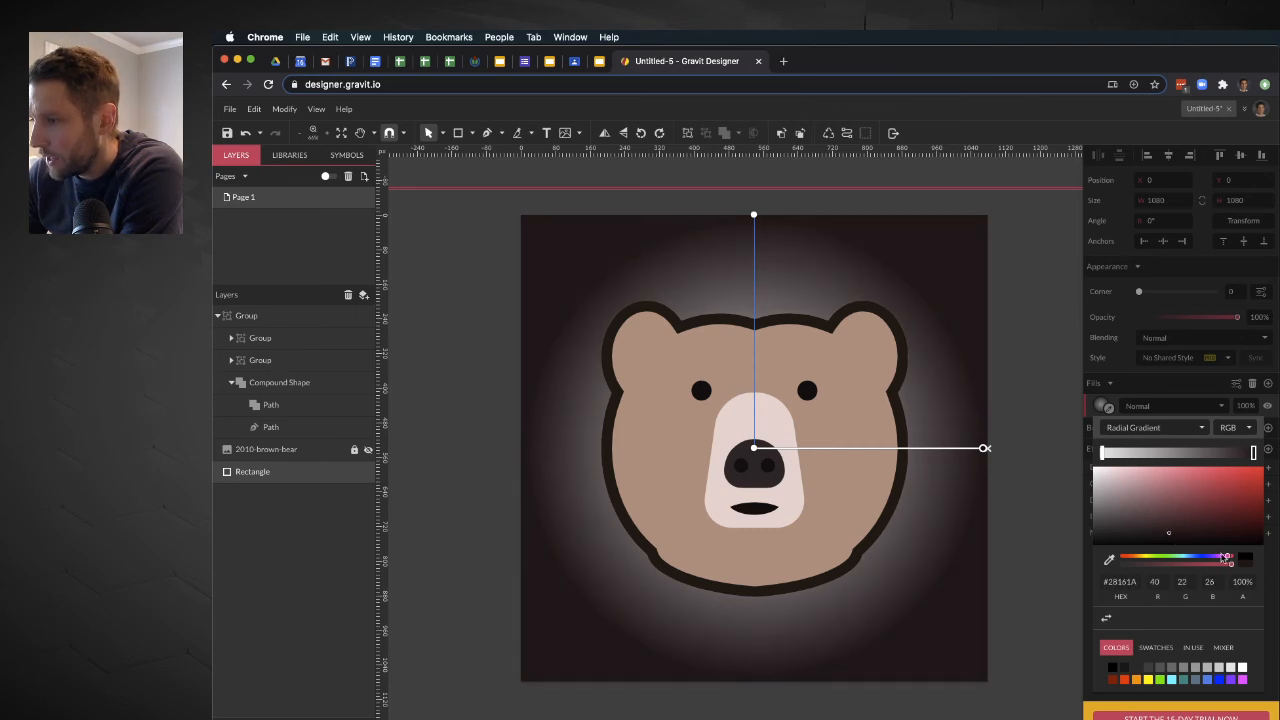
Shift the radial gradient's outer stop to a purple hue and darken it to #110B13.
drag(1225, 557, 1221, 558)
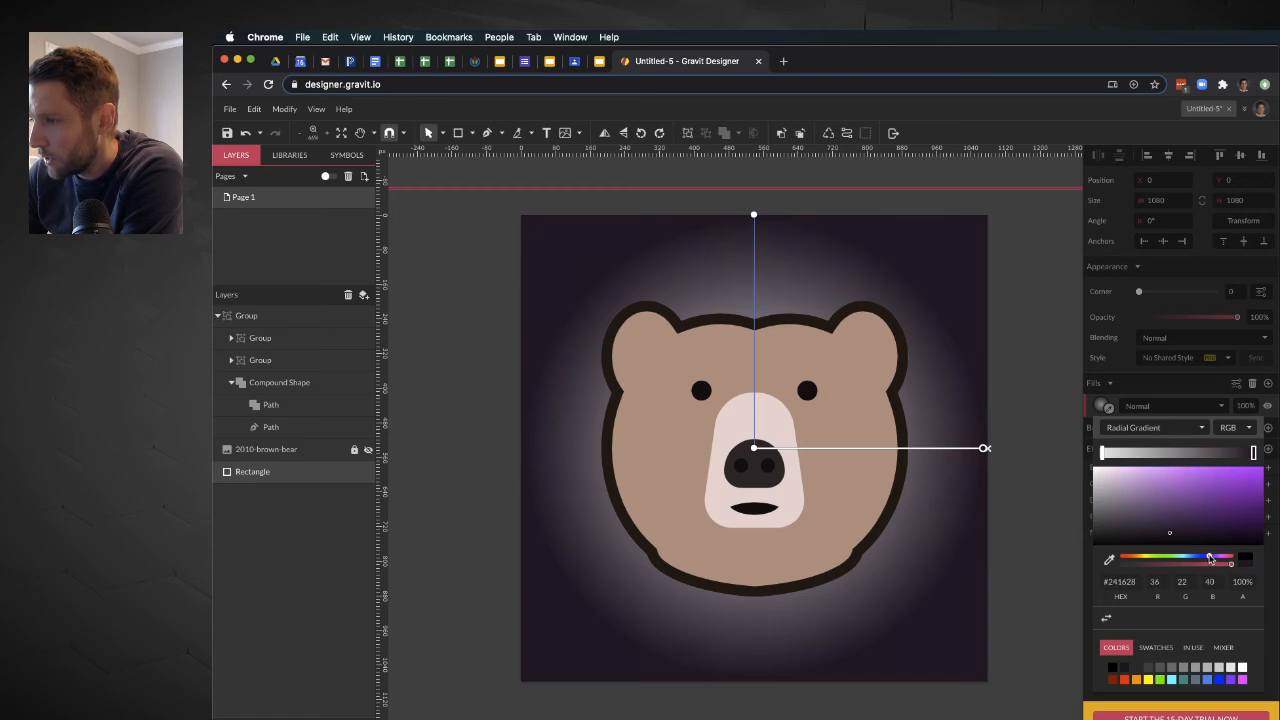
click(1171, 542)
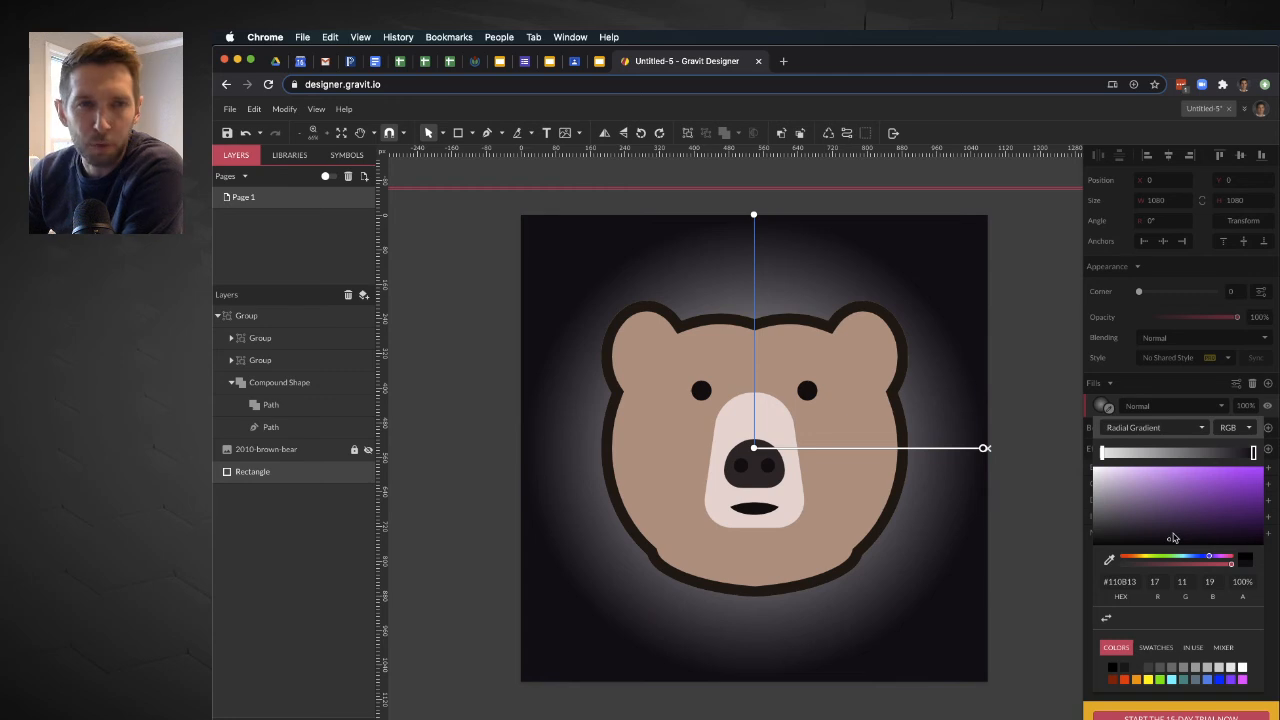
Copy the outer stop's hex colour #110B13 and apply it to the gradient's inner stop.
click(1103, 455)
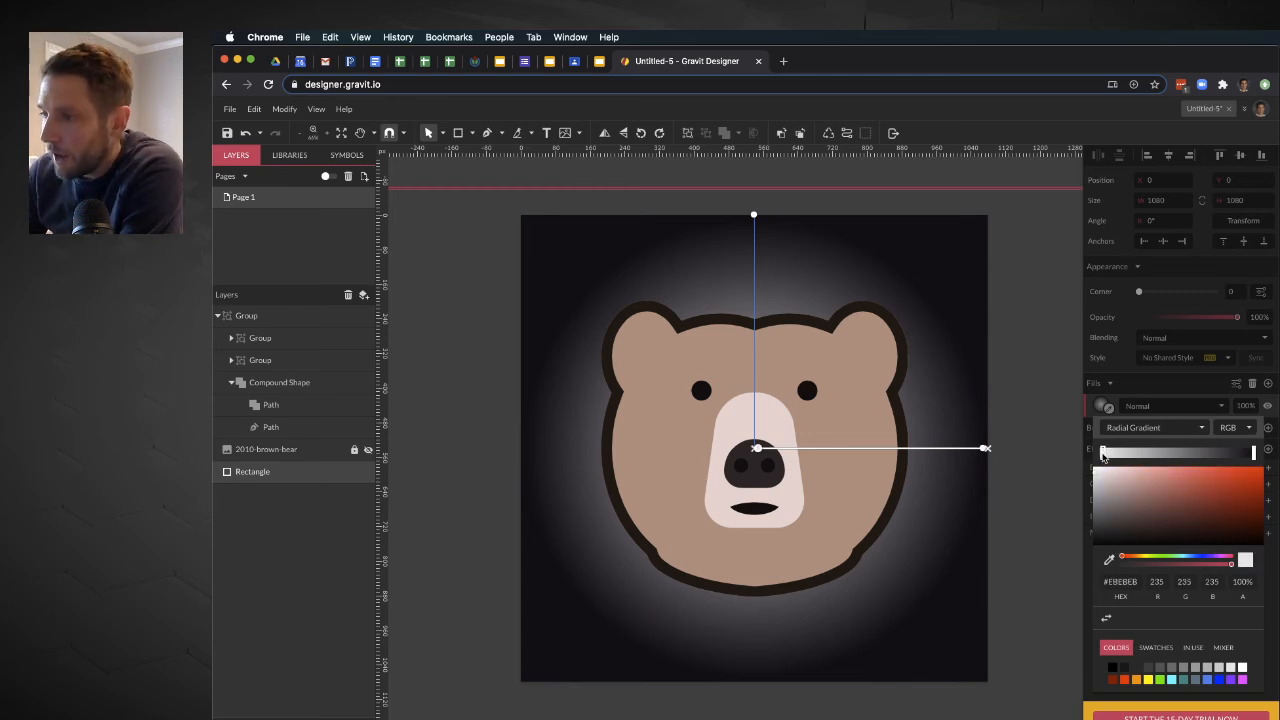
click(1253, 455)
click(1130, 583)
key(ctrl+c)
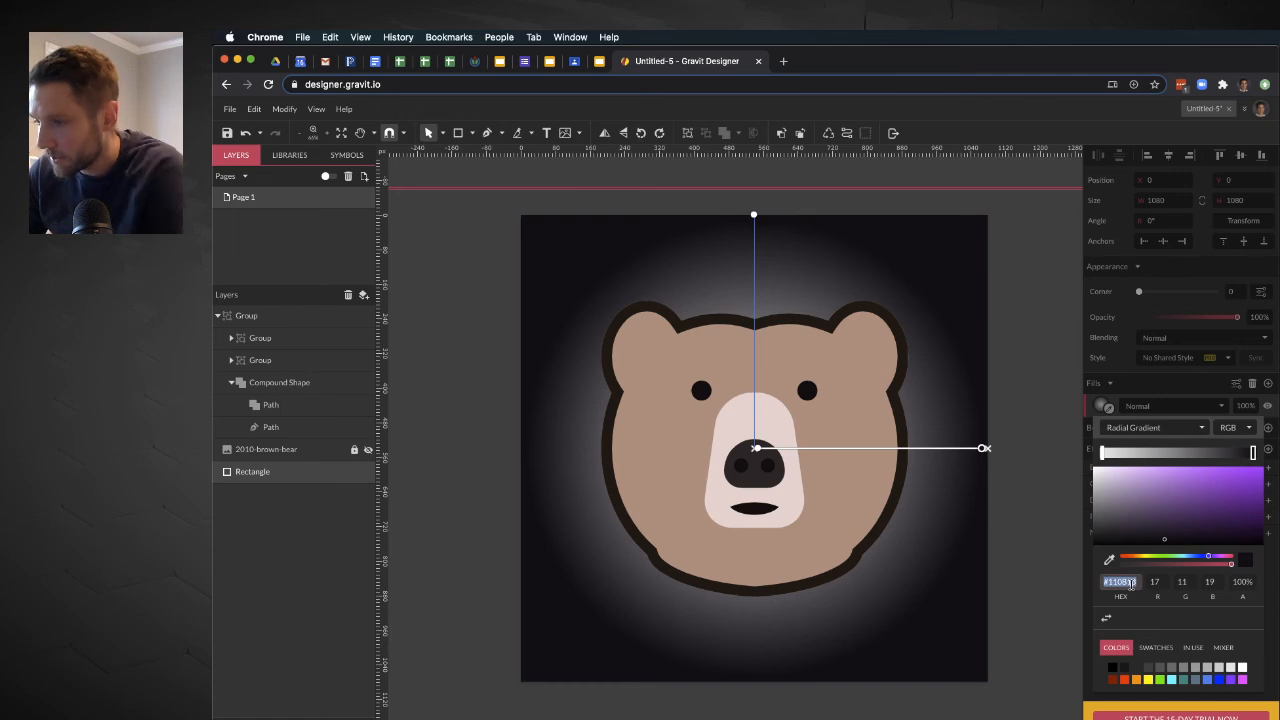
click(1103, 453)
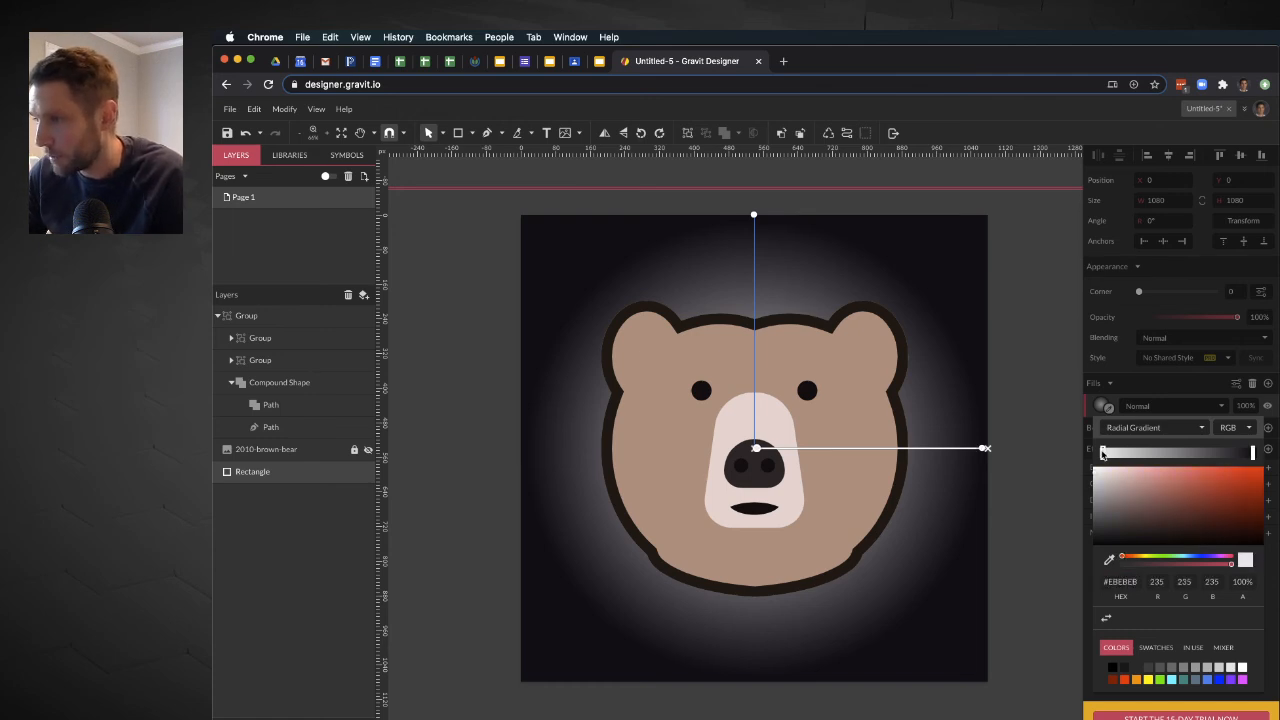
click(1128, 583)
key(ctrl+v)
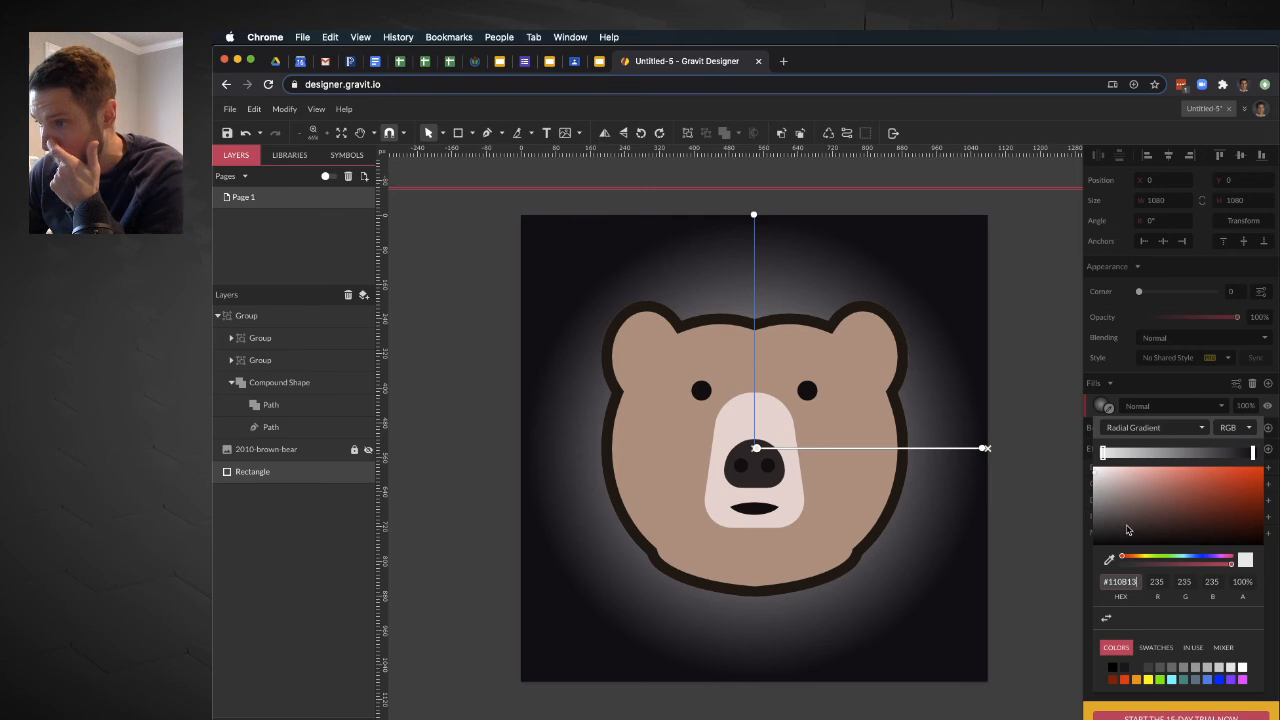
key(Return)
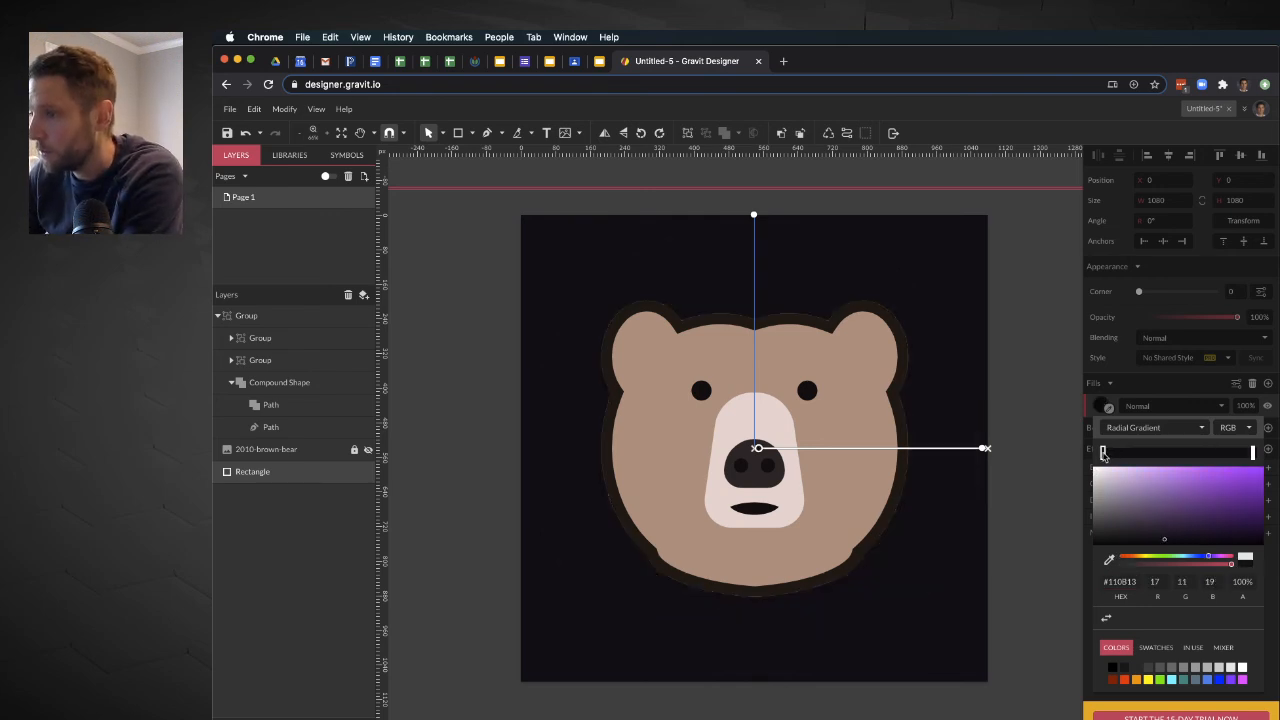
Lighten the gradient's inner stop to purple #7D4F8C and stretch the gradient's horizontal radius well beyond the page's right edge.
drag(1166, 539, 1166, 501)
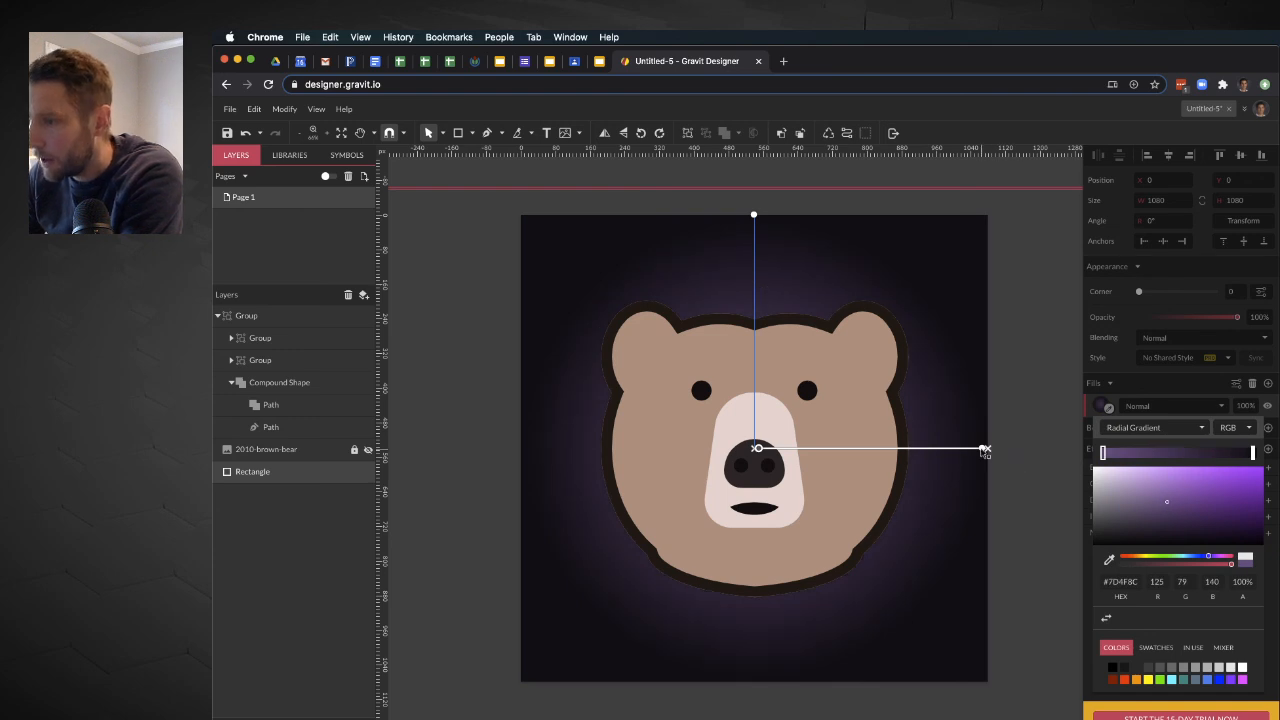
drag(985, 449, 1167, 471)
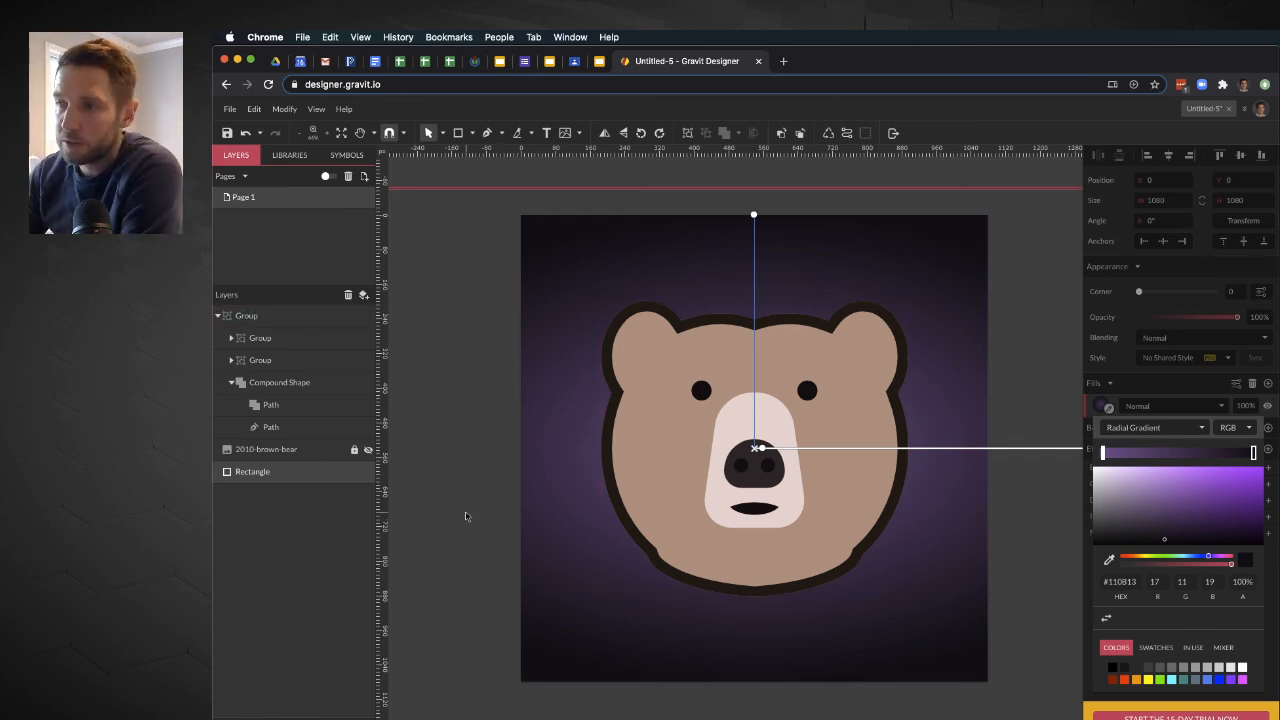
Scale the bear face group down proportionally about its centre to about 605 by 584 pixels and deselect it.
click(860, 391)
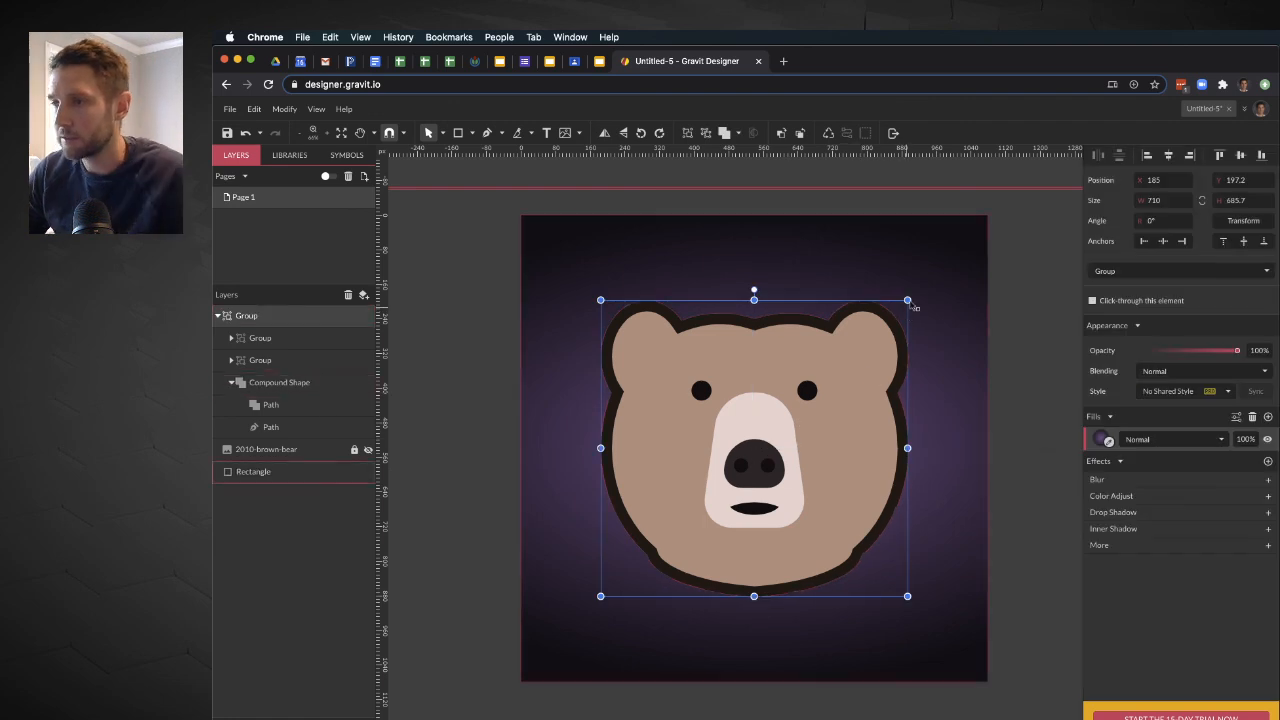
drag(913, 307, 884, 322)
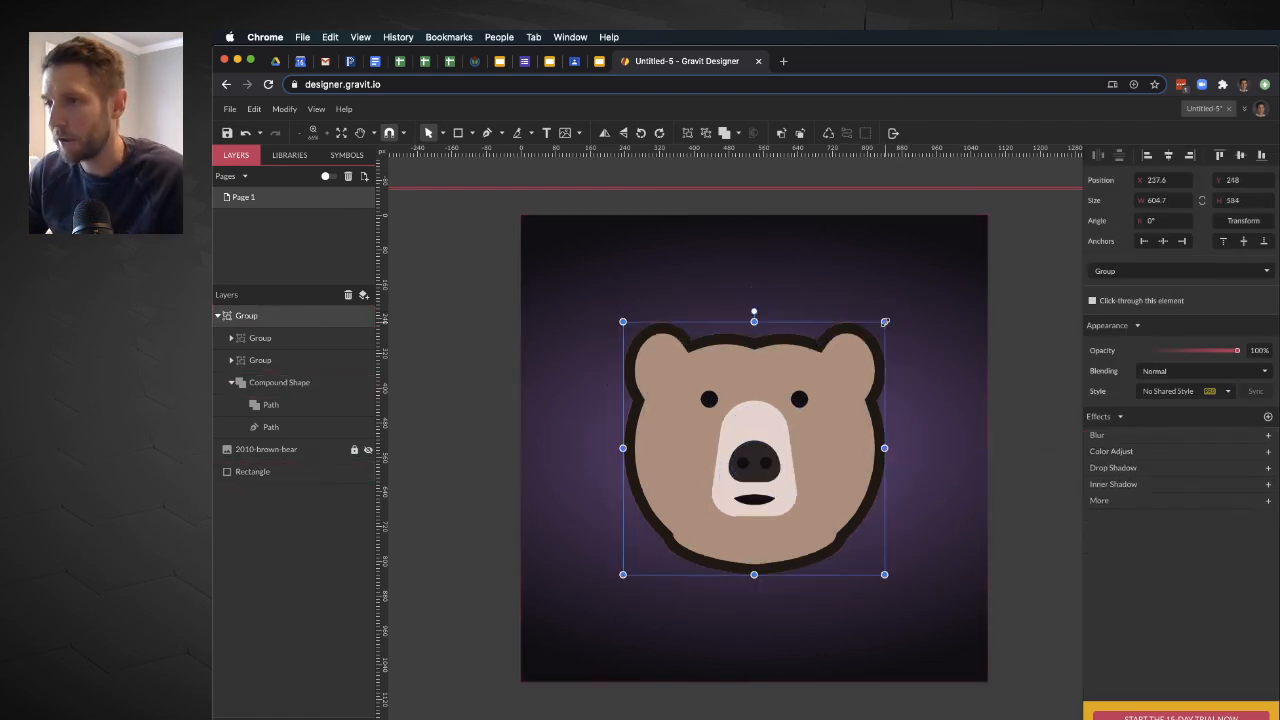
click(1063, 423)
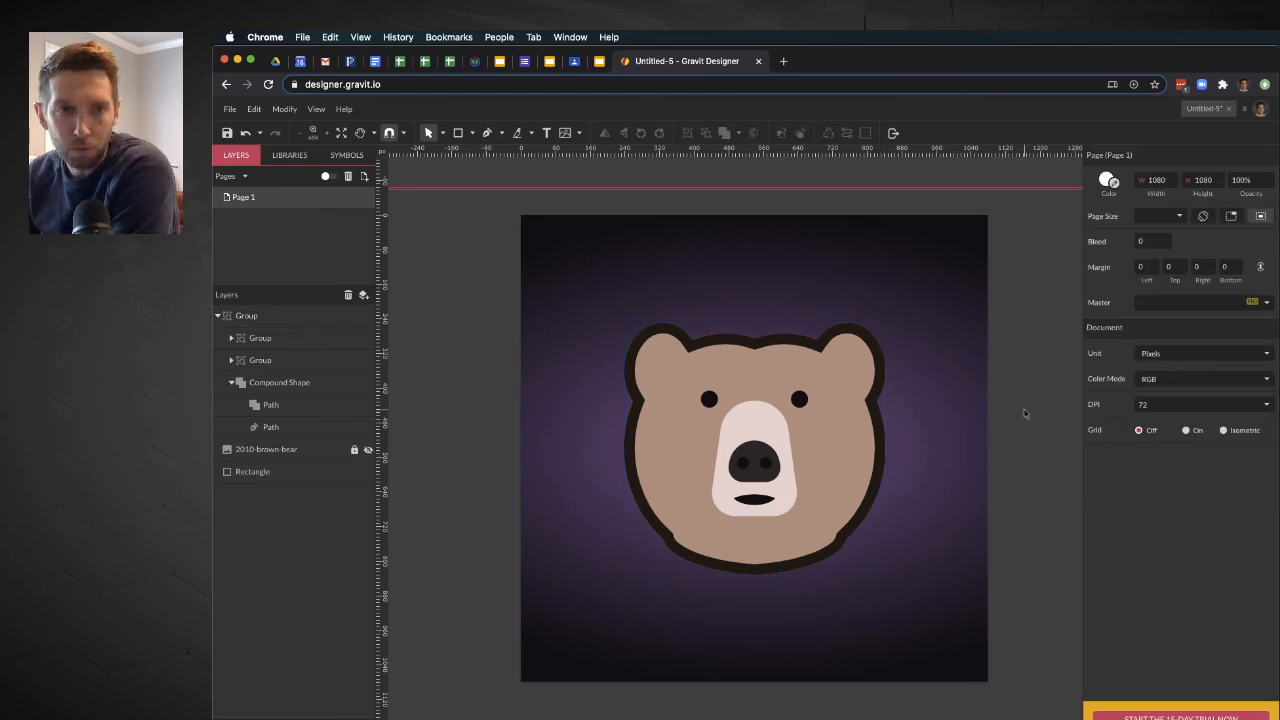